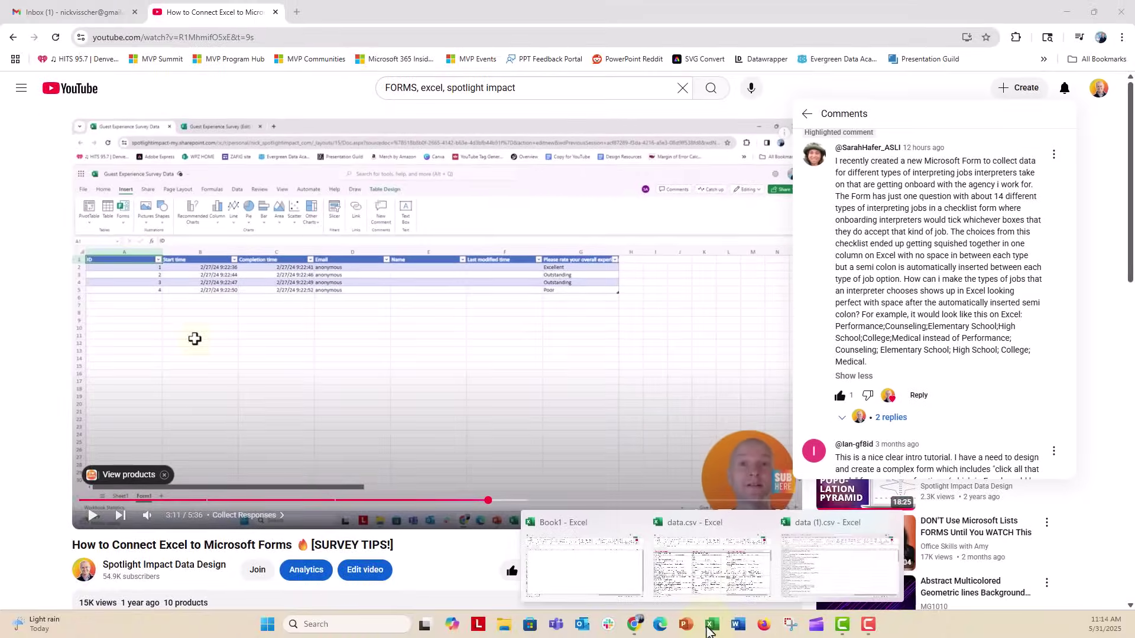
- Bring the data.csv workbook forward and select the first Forms answer in cell A2
click(712, 558)
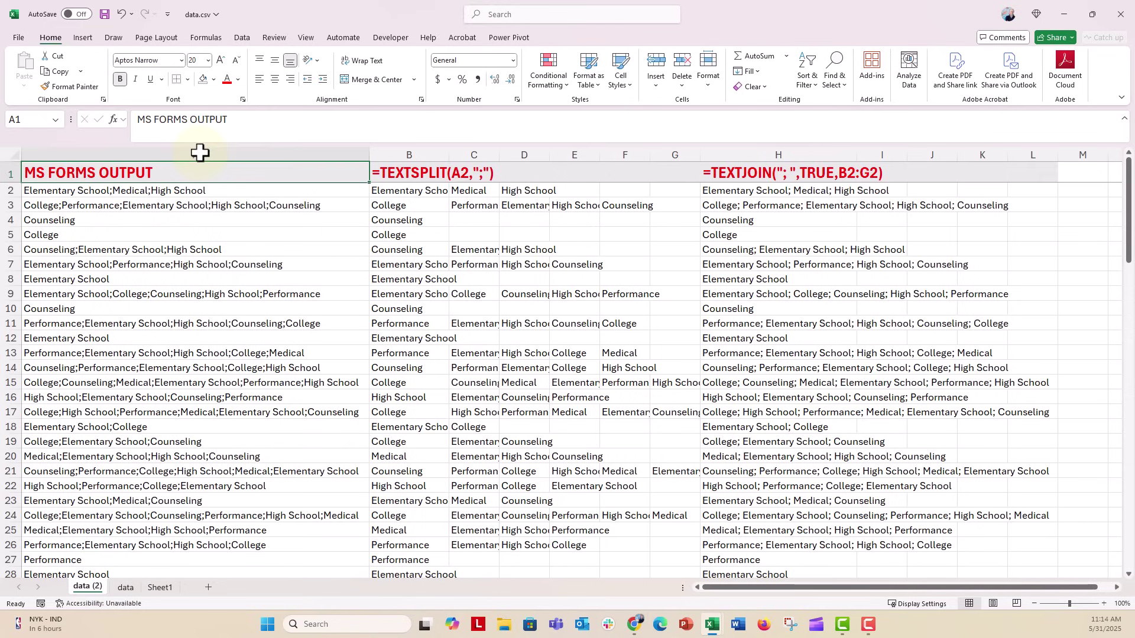
click(198, 151)
click(242, 188)
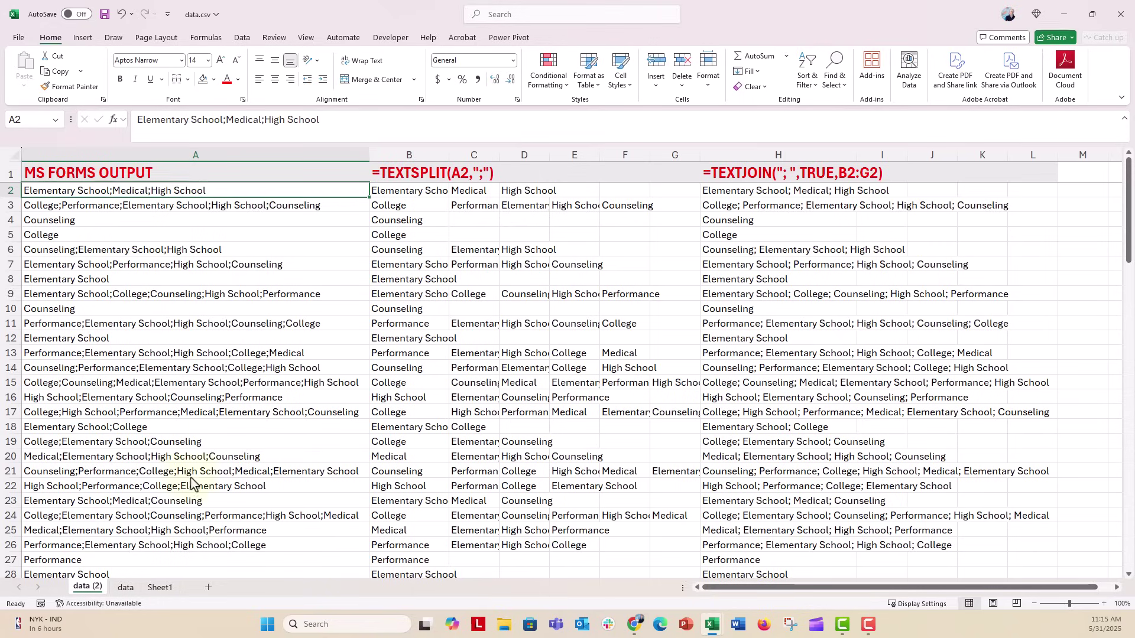
- On the data sheet, enter =TEXTSPLIT(A2,";") in B2 to split the first answer
click(124, 588)
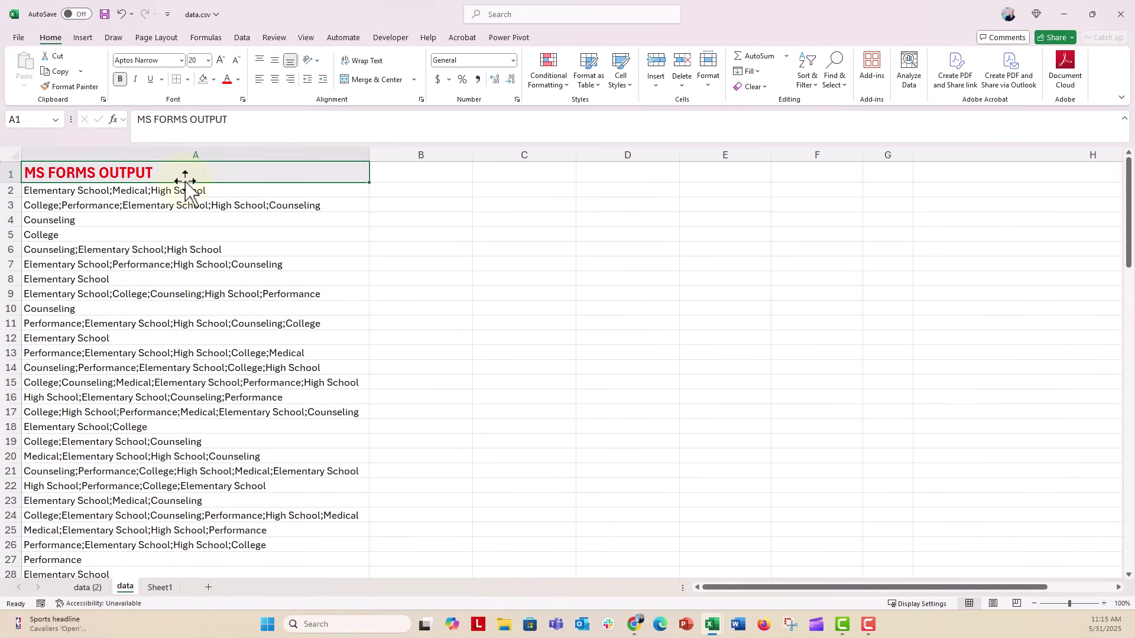
click(411, 189)
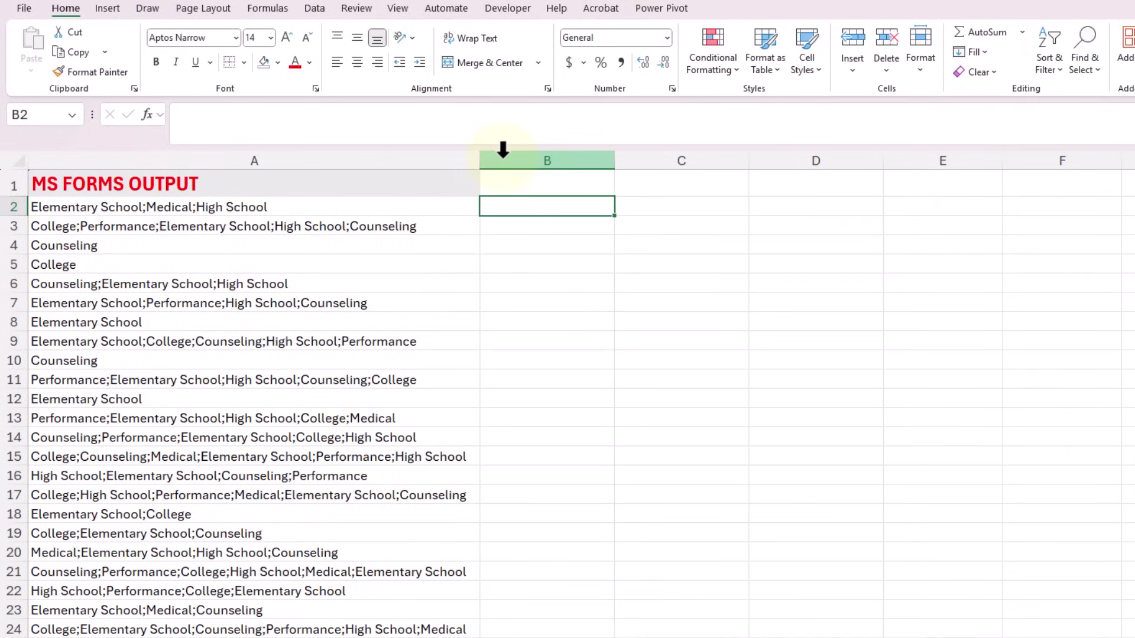
text(=TEX)
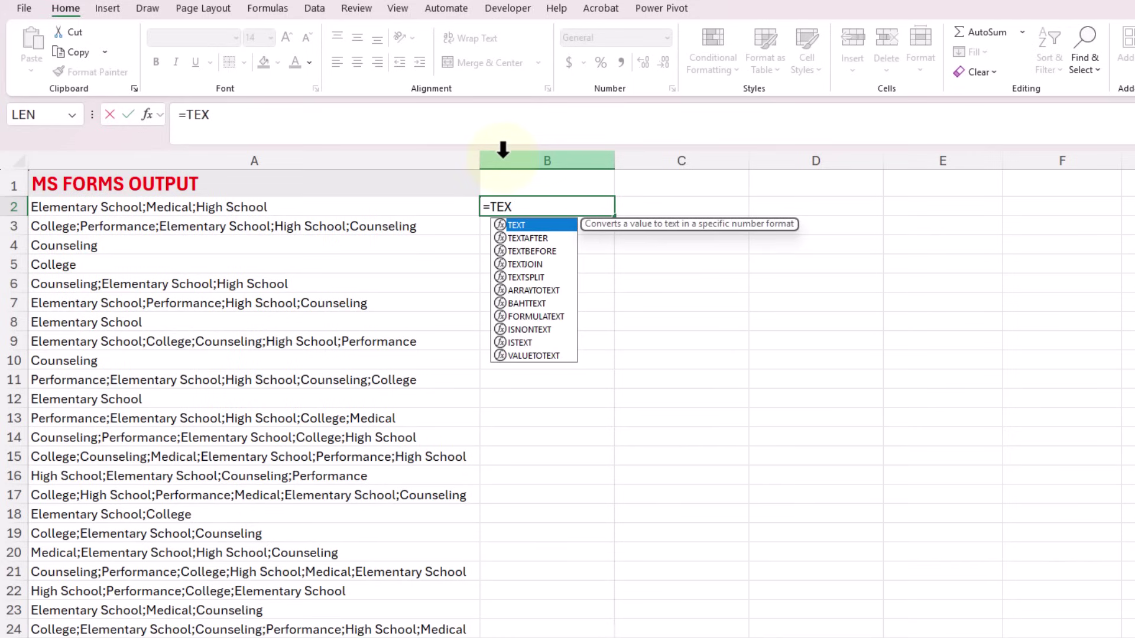
text(TSPLIT()
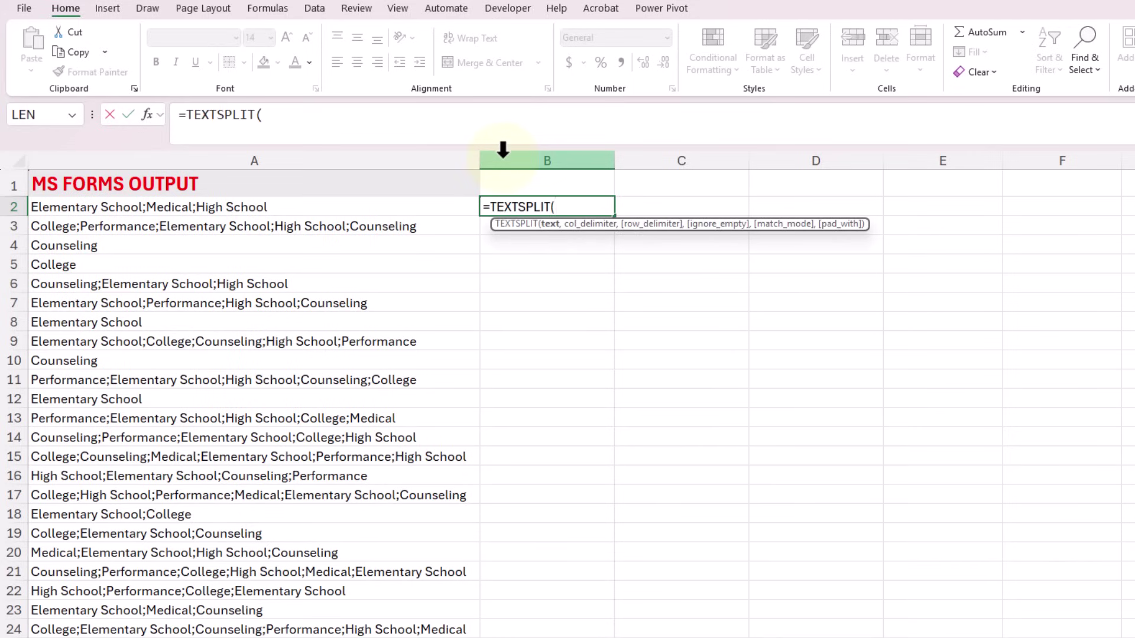
click(348, 207)
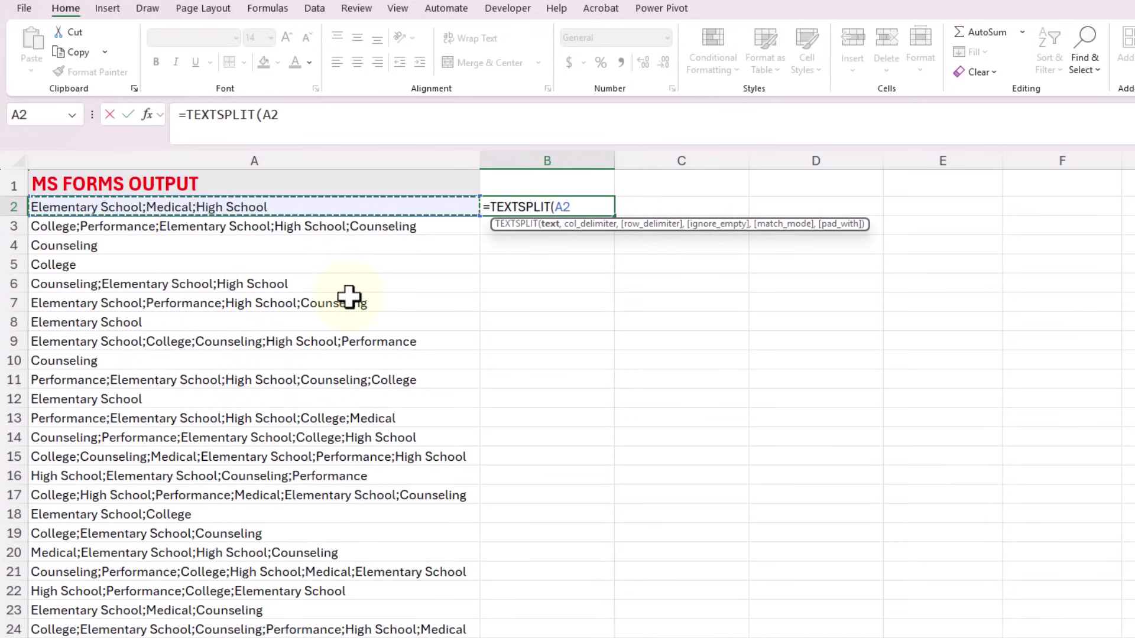
text(,)
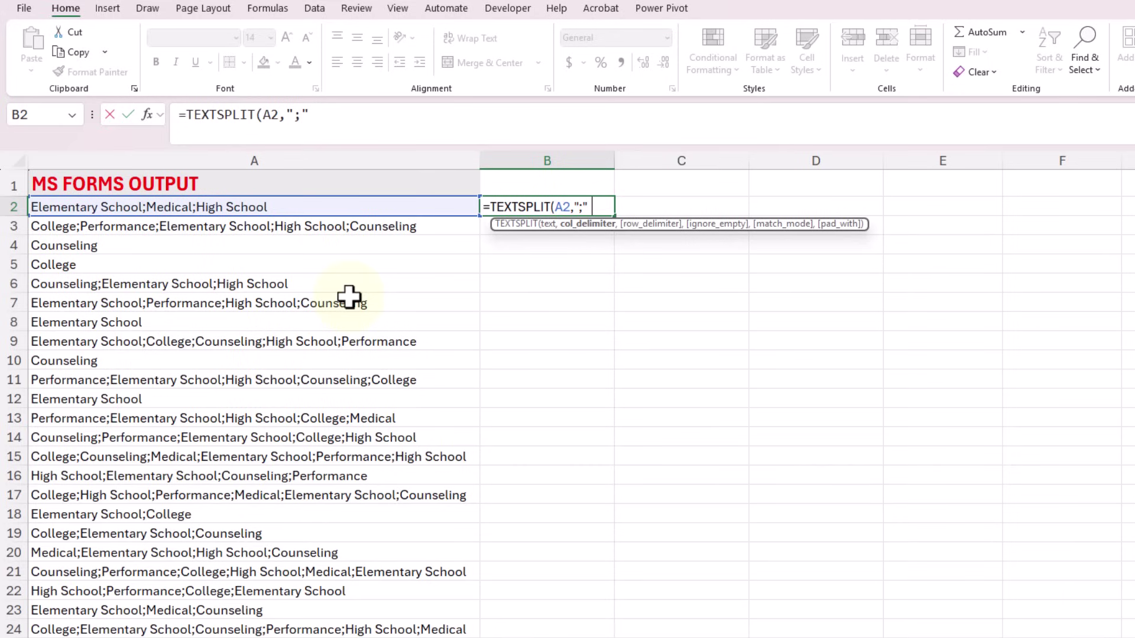
text())
key(Return)
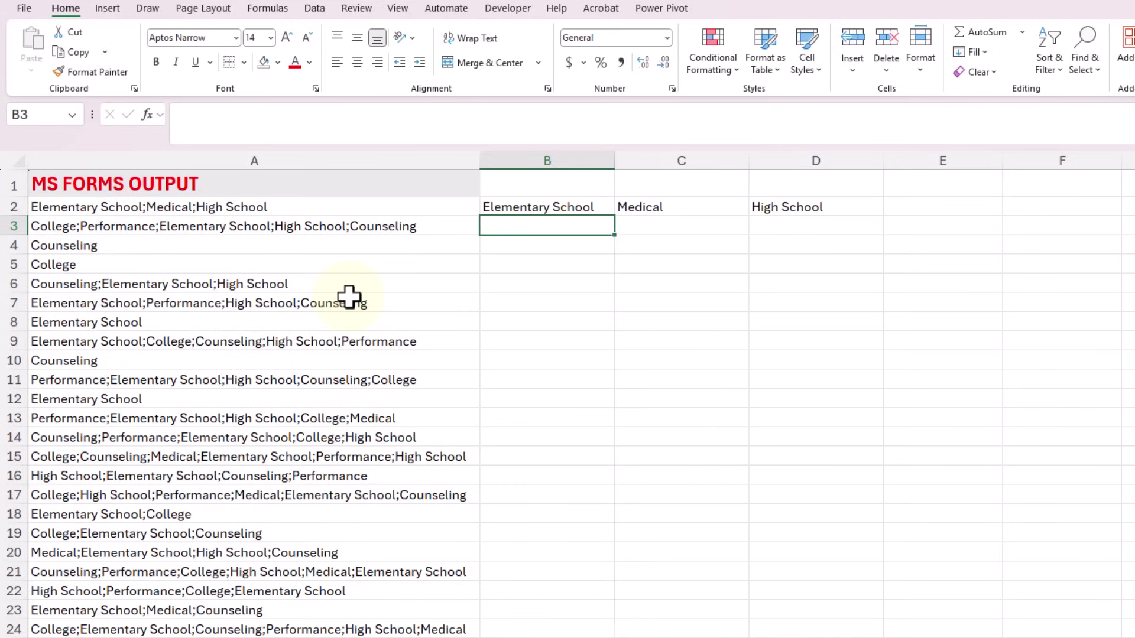
key(Up)
key(Down)
key(Up)
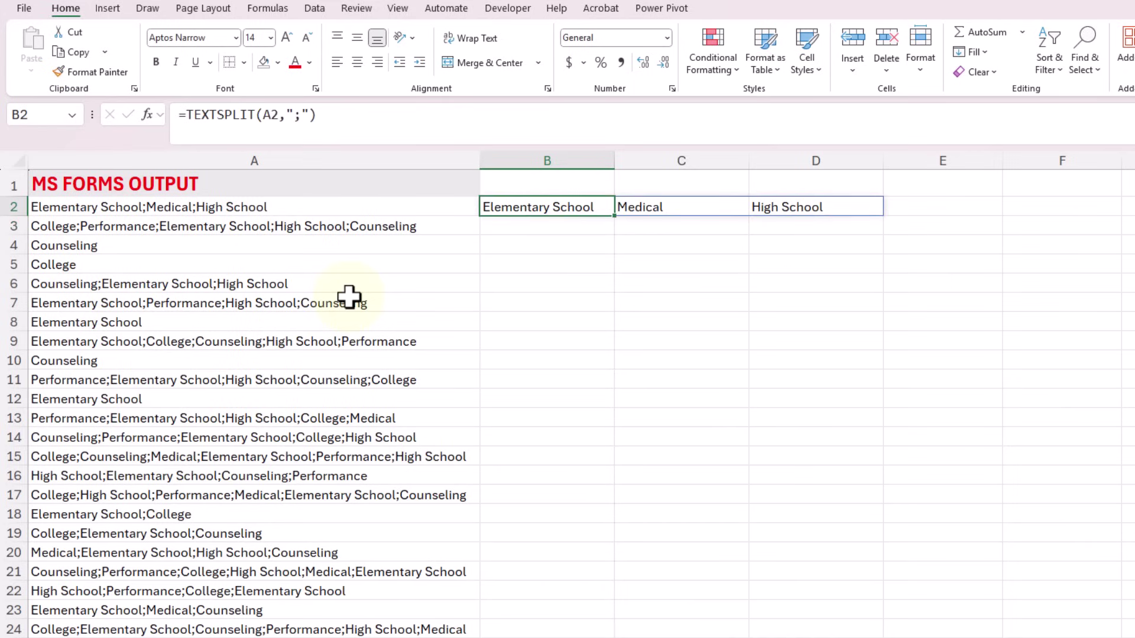
key(Down)
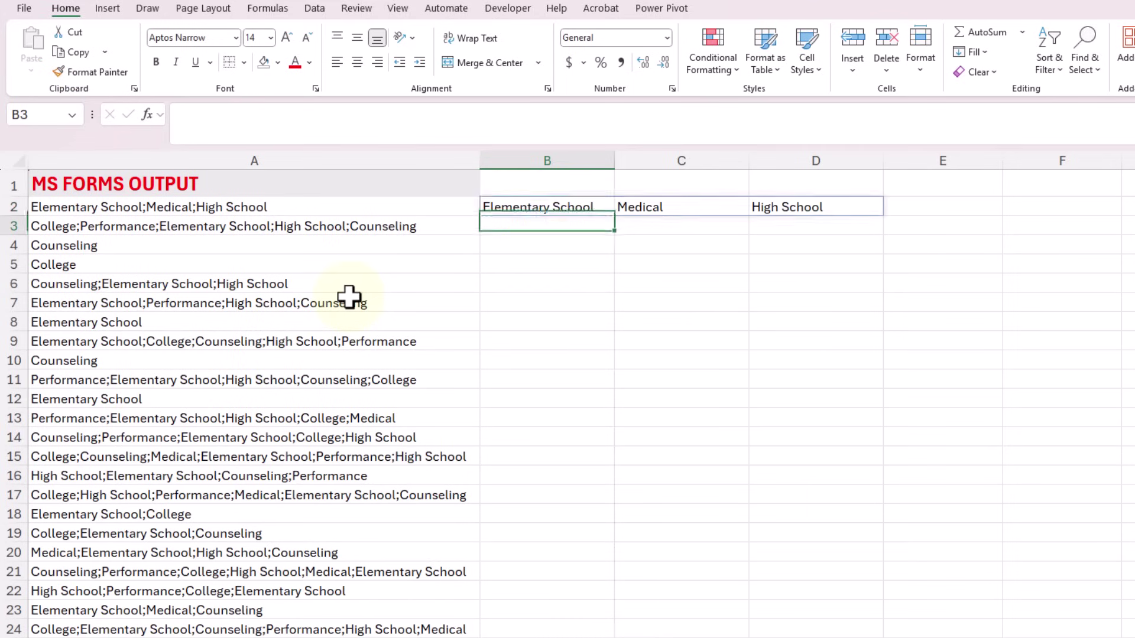
key(Up)
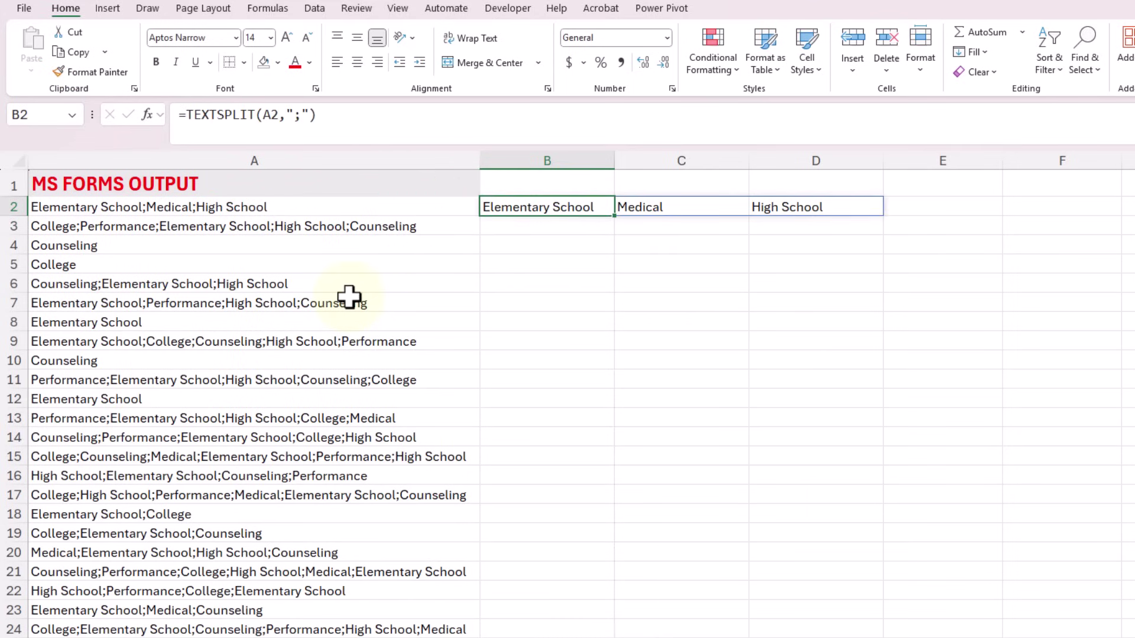
click(681, 207)
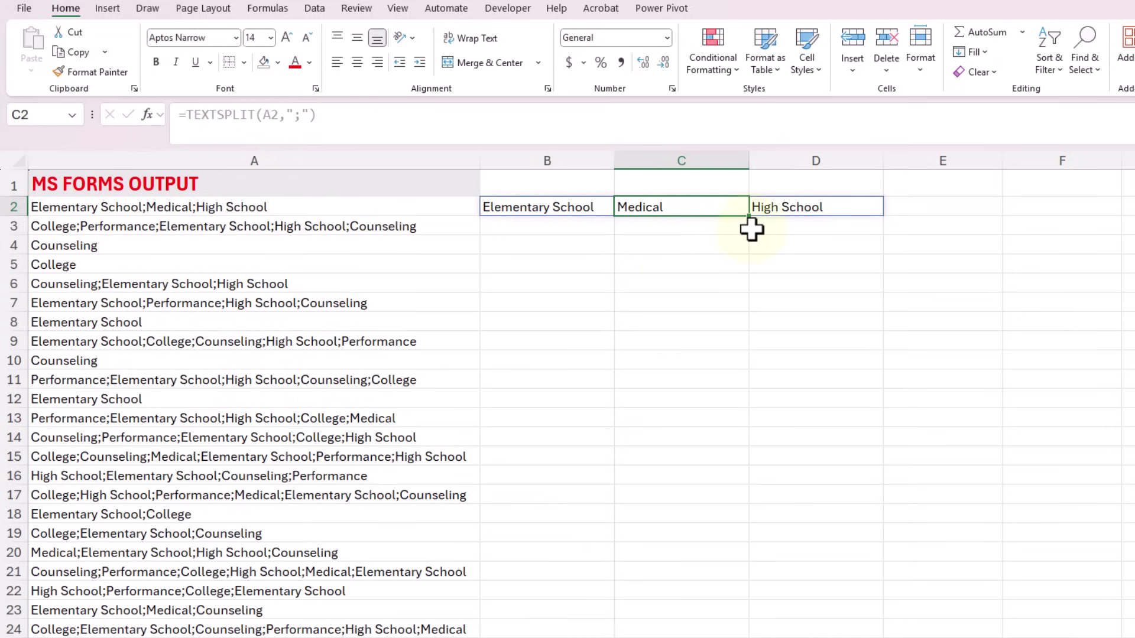
click(601, 207)
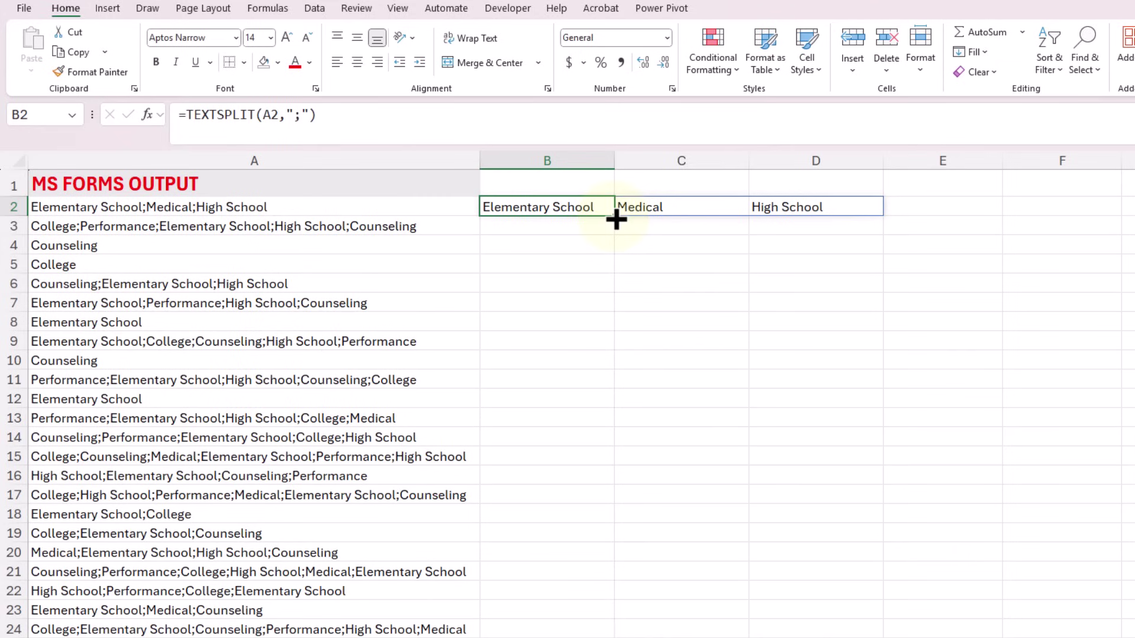
- Copy the B2 TEXTSPLIT formula down column B to row 101
drag(616, 220, 641, 633)
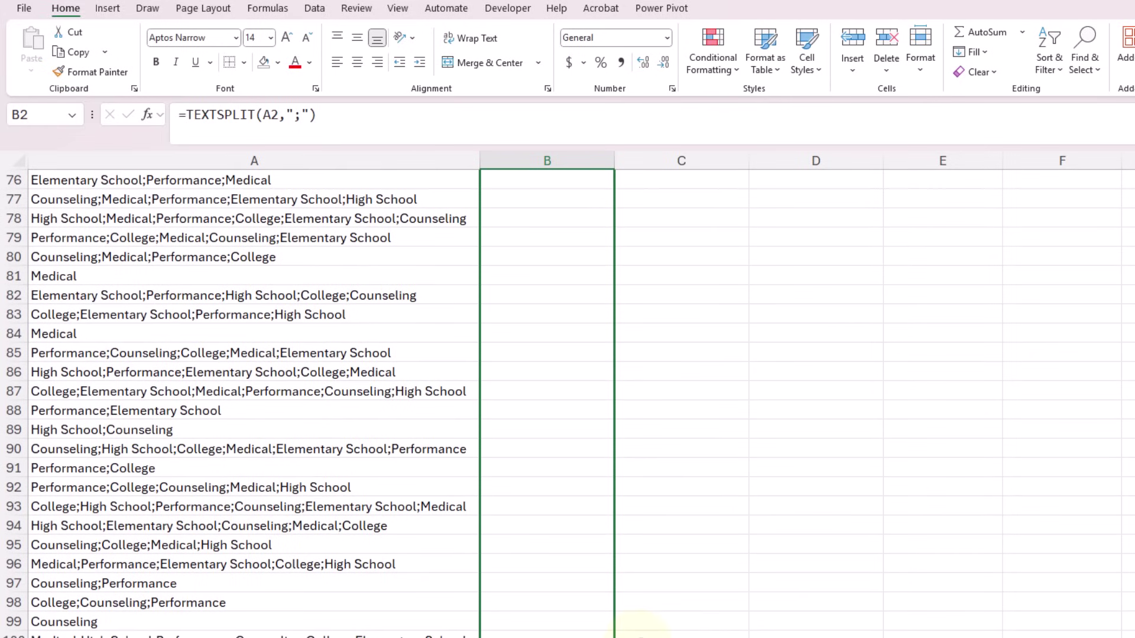
drag(633, 636, 632, 636)
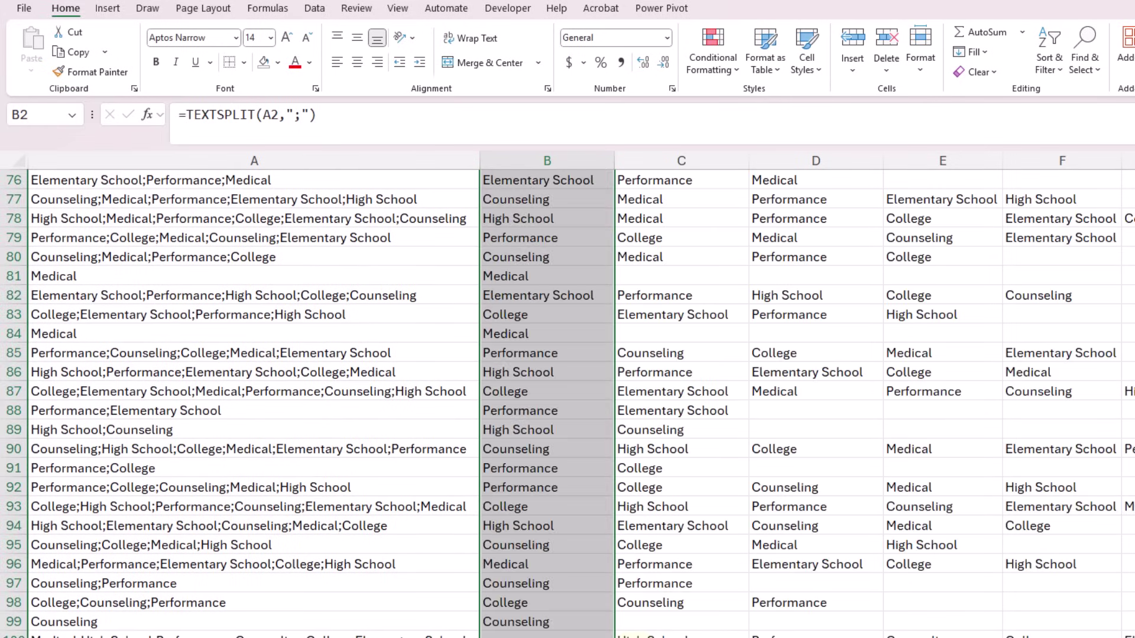
scroll(567, 402, up, 8)
scroll(567, 402, up, 17)
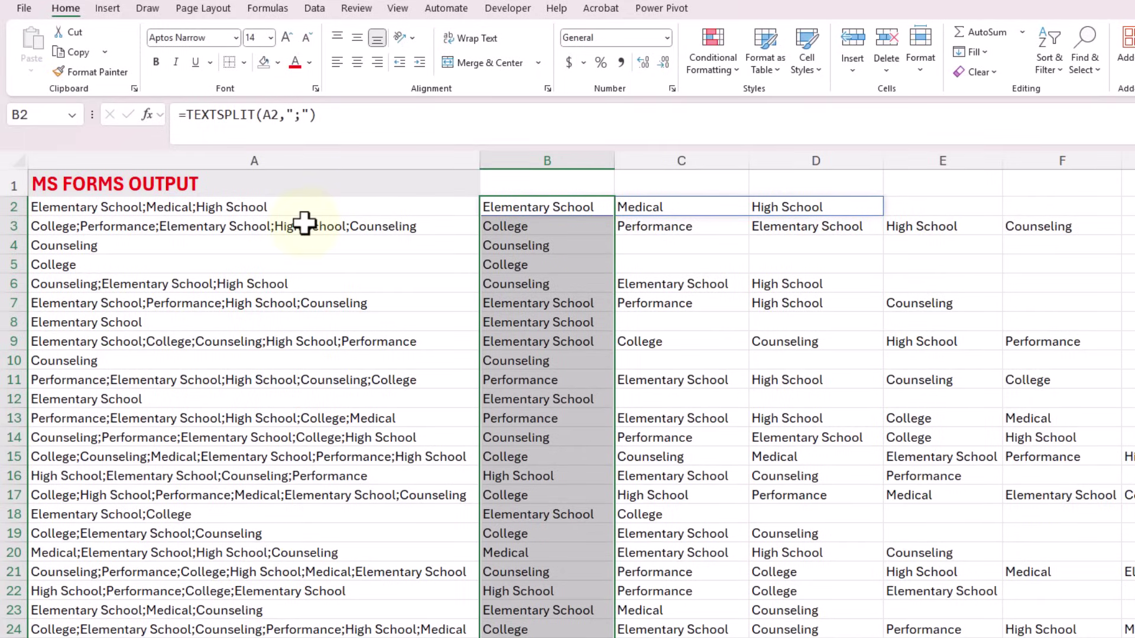
click(547, 208)
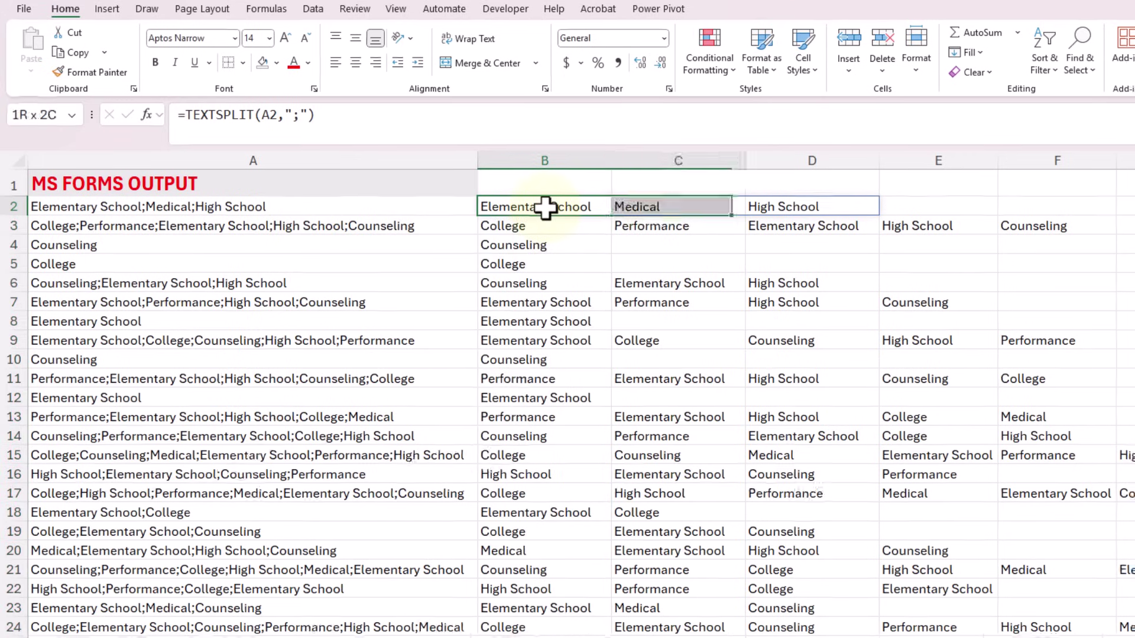
key(shift+Right)
key(shift+Right)
key(shift+Right)
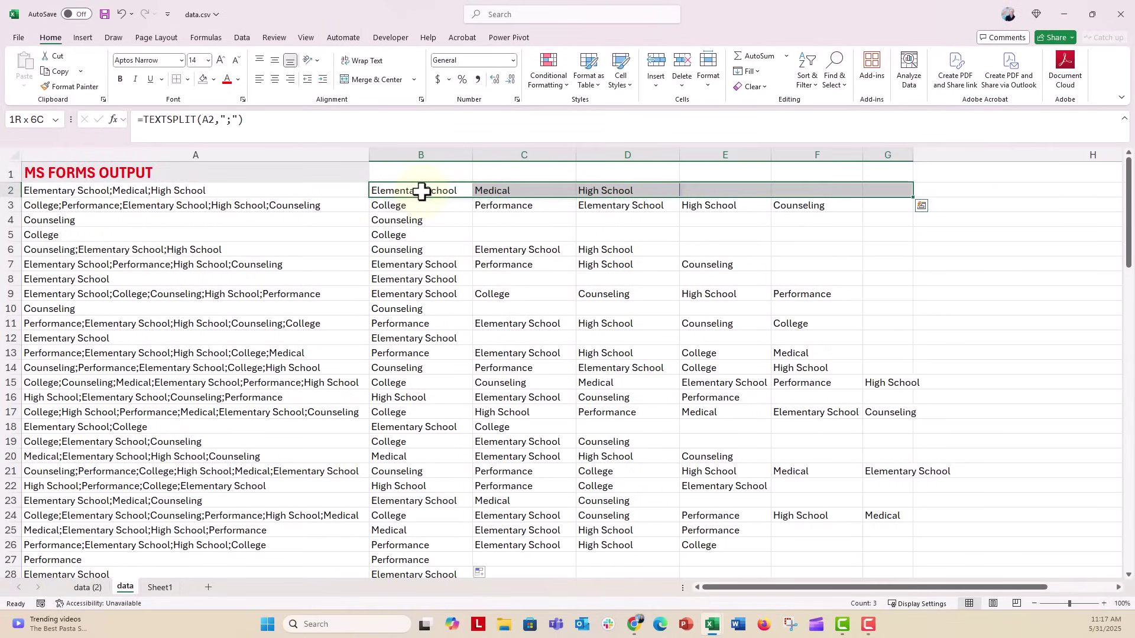
key(shift+Down)
key(shift+Down)
key(ctrl+shift+Down)
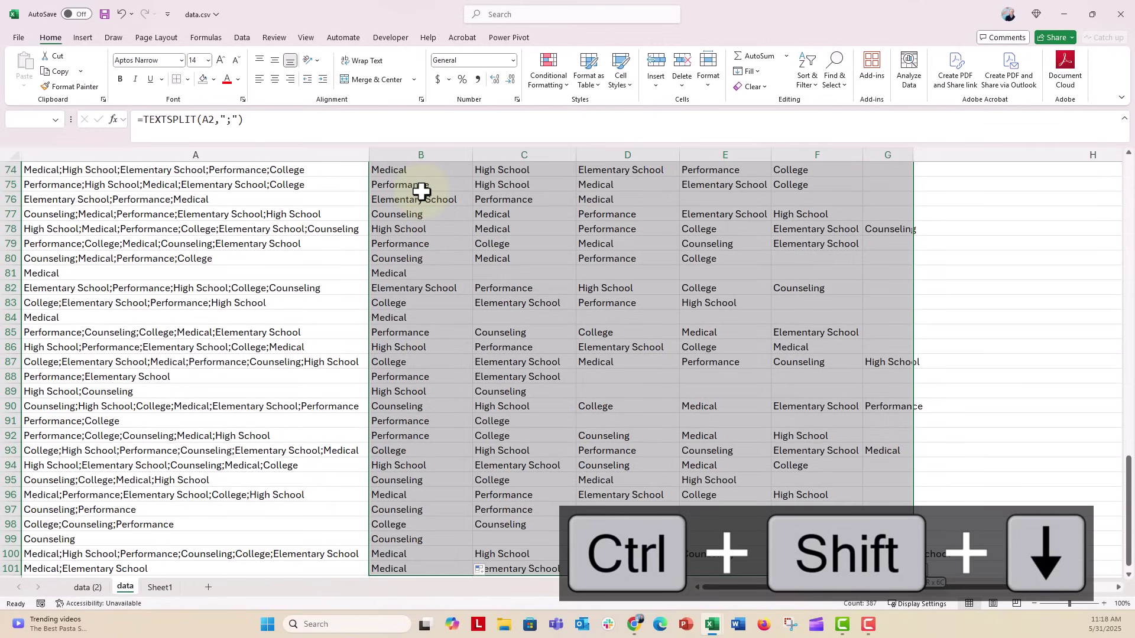
scroll(428, 307, down, 2)
scroll(428, 307, up, 8)
scroll(428, 308, up, 10)
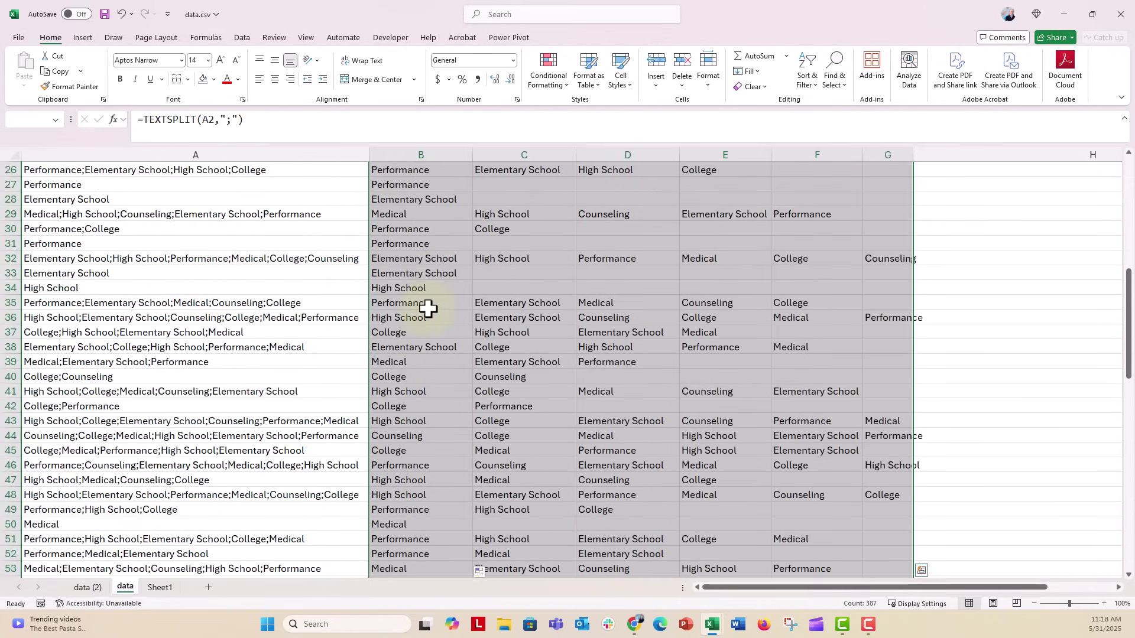
scroll(428, 308, up, 8)
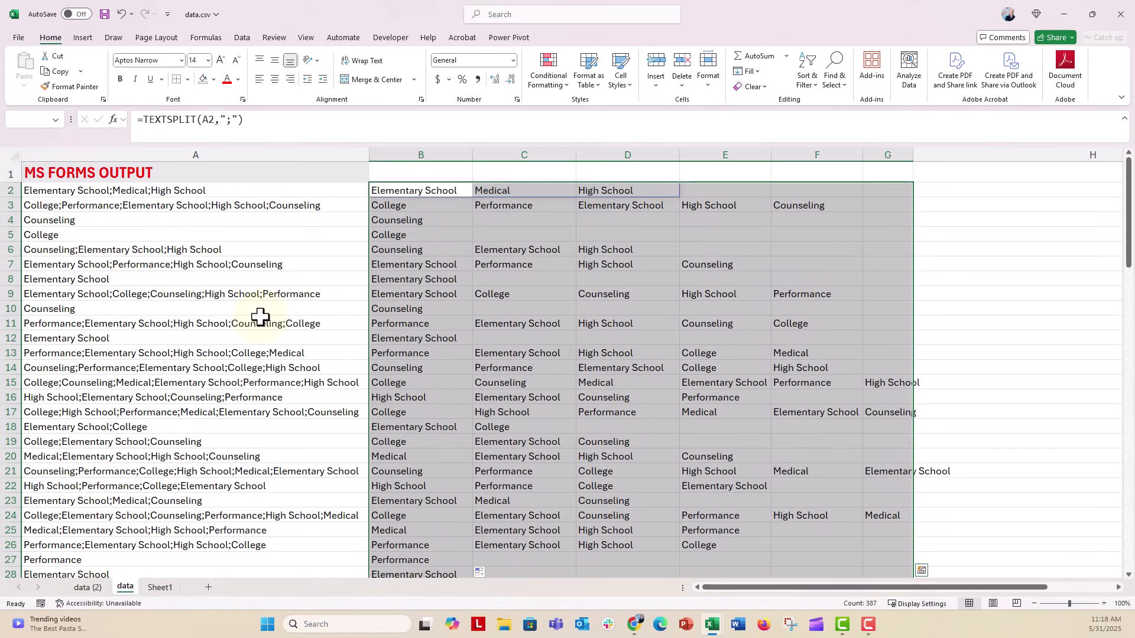
key(ctrl+c)
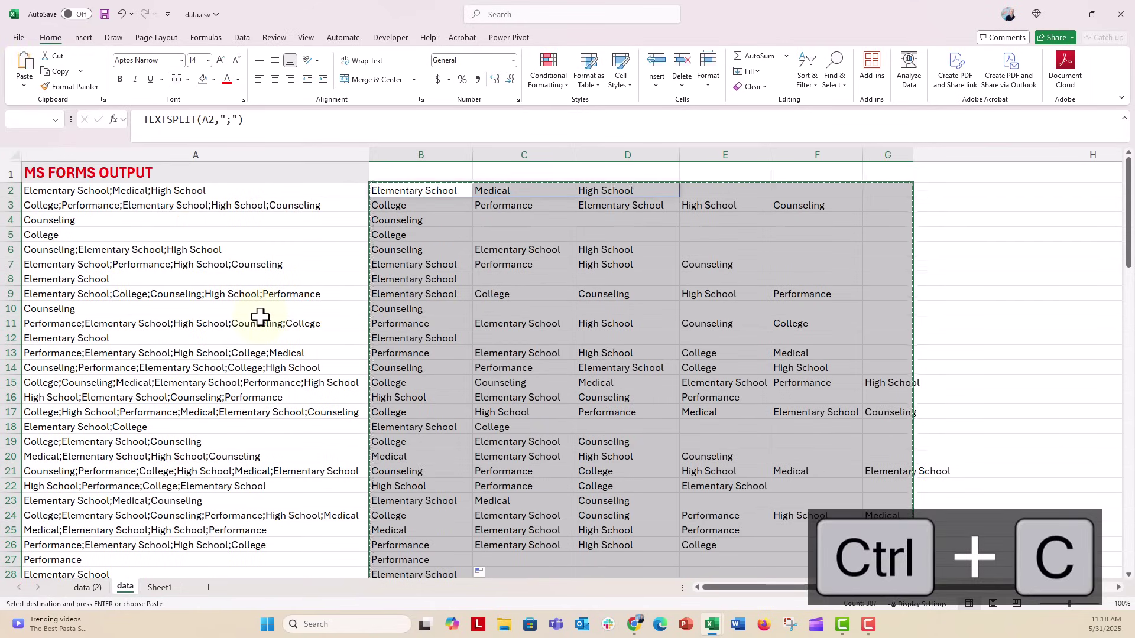
key(ctrl+shift+v)
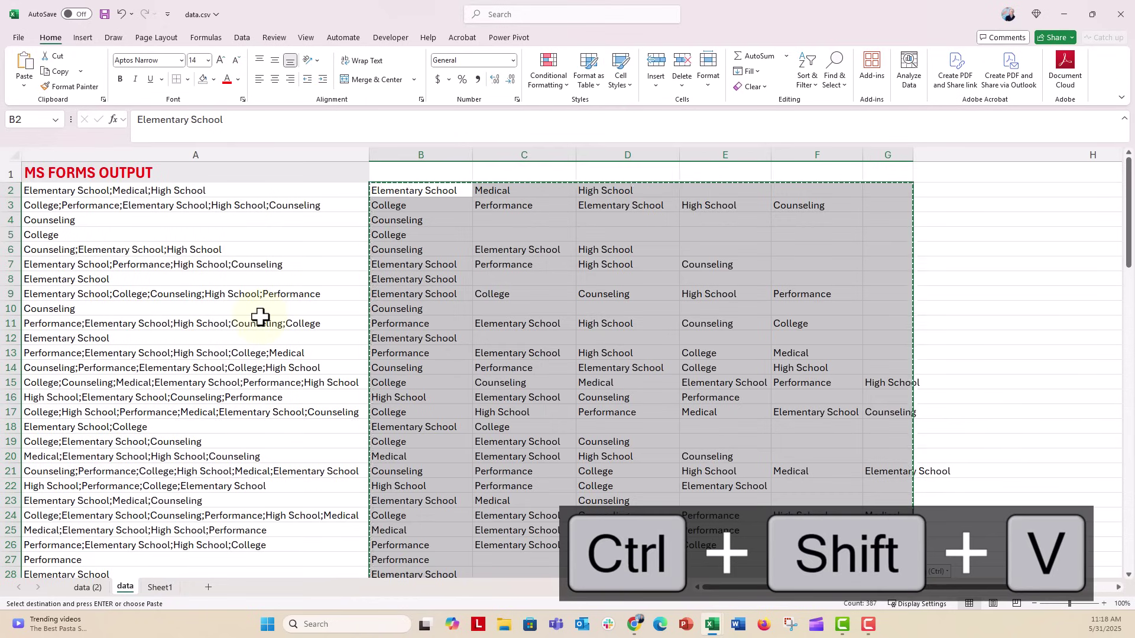
click(387, 192)
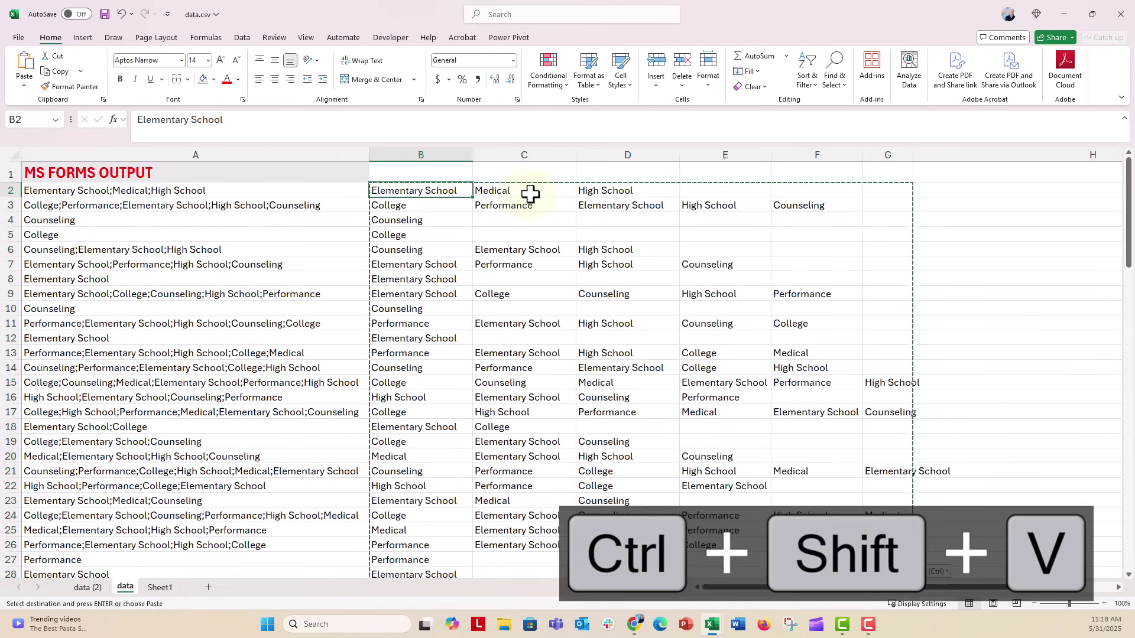
key(Right)
key(Right)
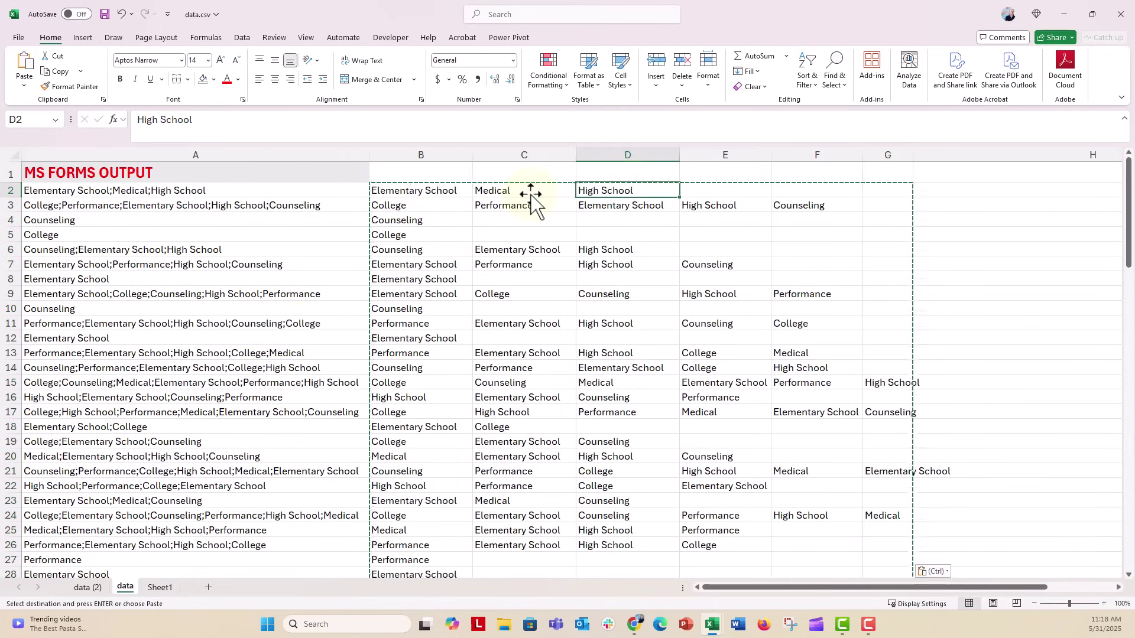
key(Left)
key(Down)
key(Up)
key(Right)
key(Down)
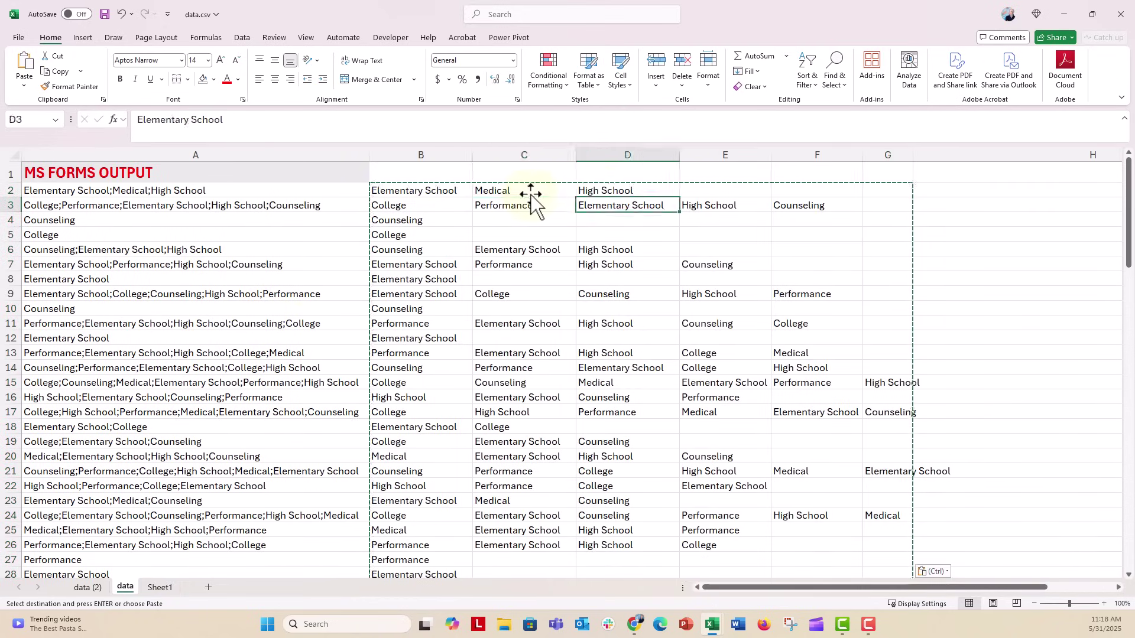
key(Left)
key(Left)
key(Up)
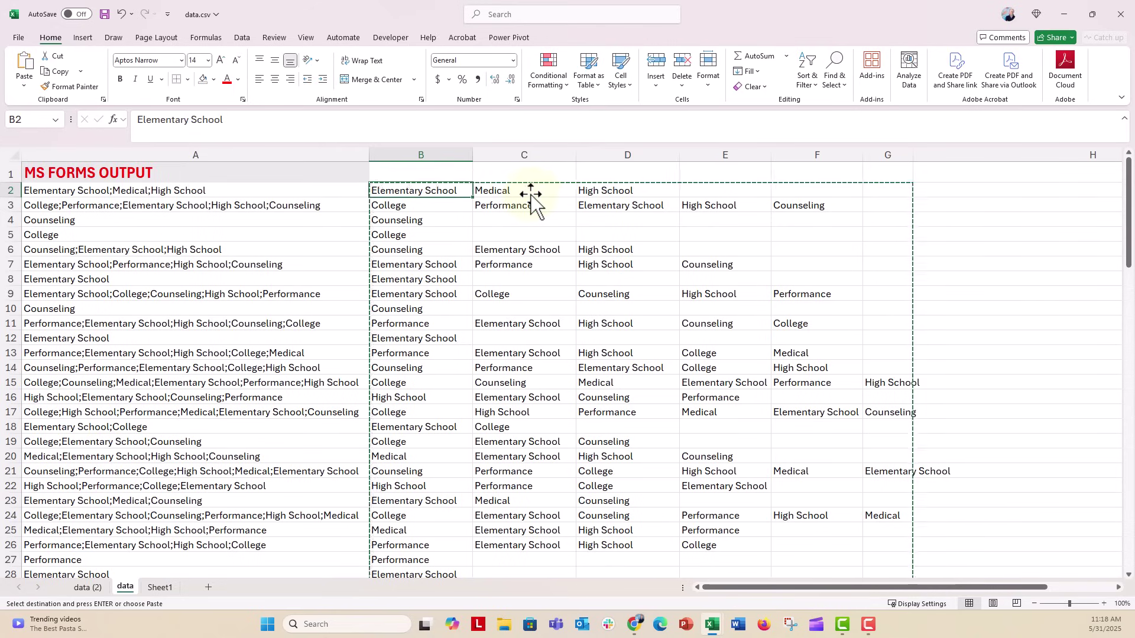
key(Escape)
click(244, 123)
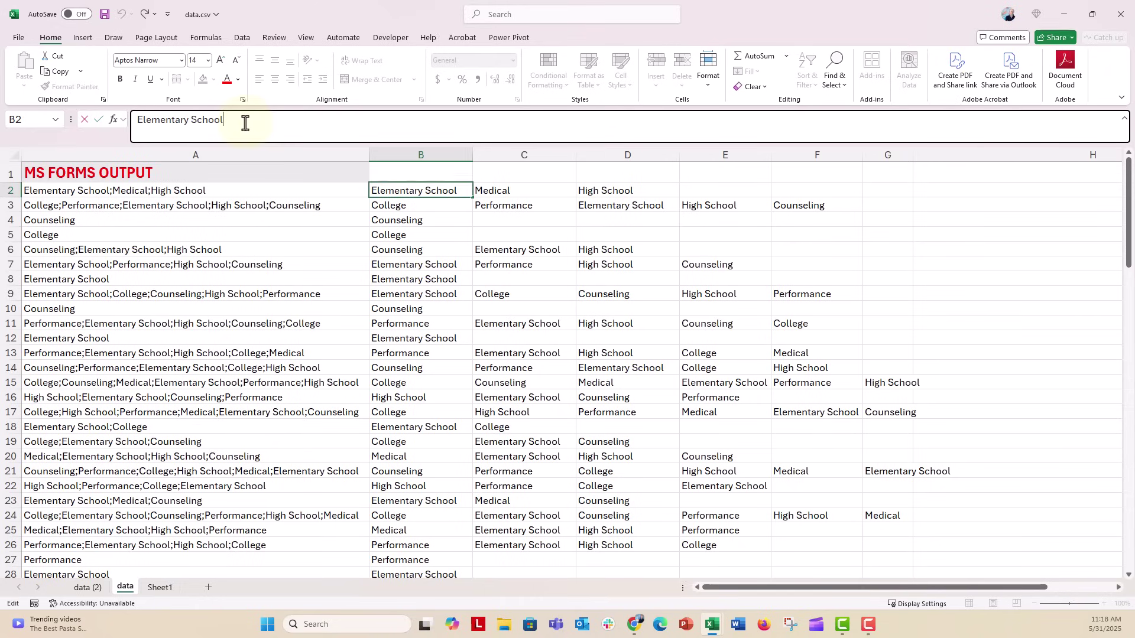
click(388, 208)
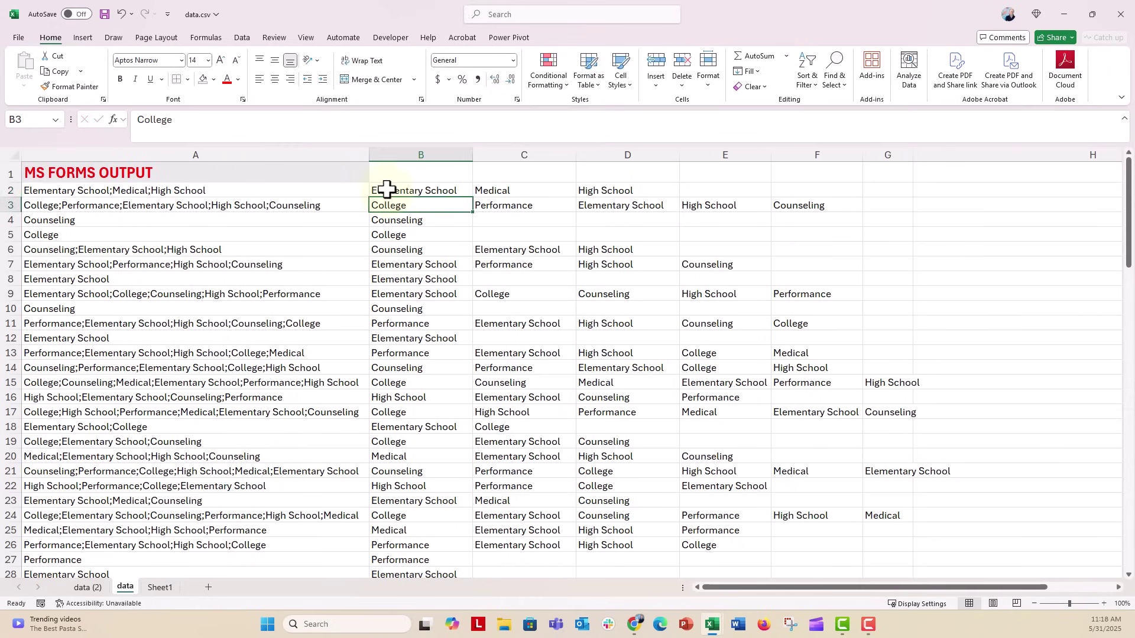
click(387, 188)
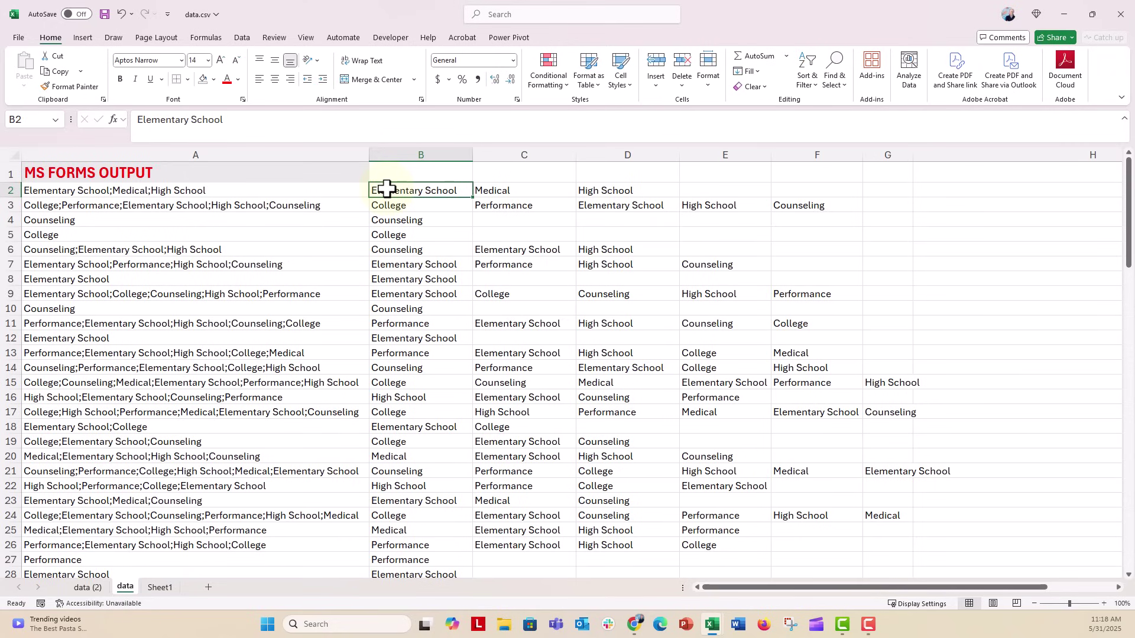
- Type =TEXTJOIN("; ", TRUE, B2:G2) in cell H2, ignoring empty cells
key(Right)
key(Right)
key(Right)
key(Right)
key(Right)
key(Right)
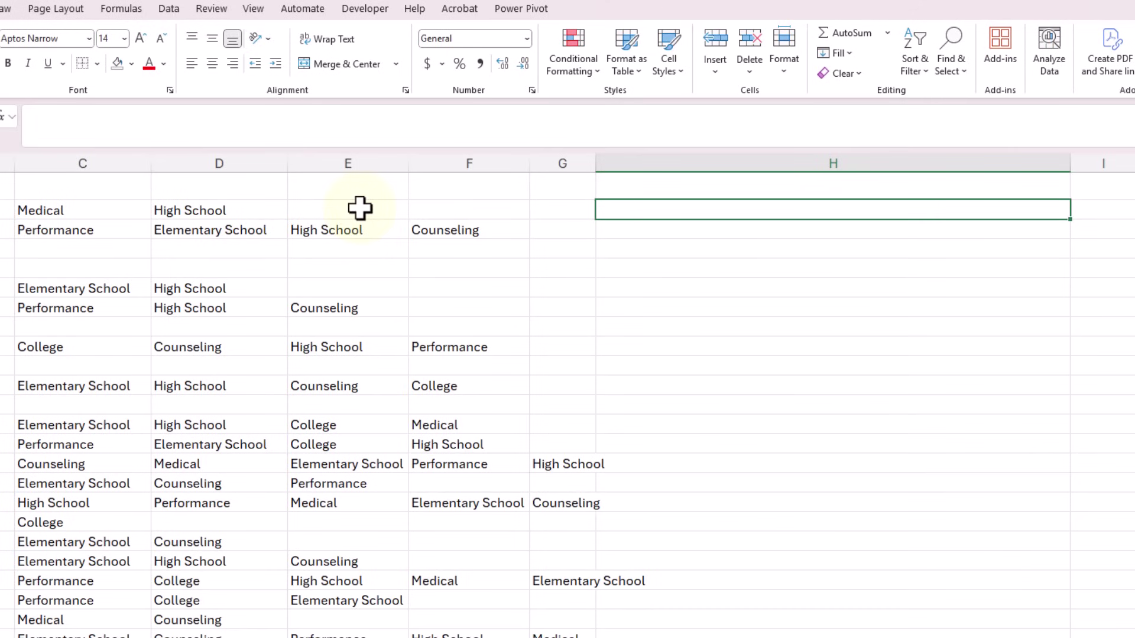
text(=TEX)
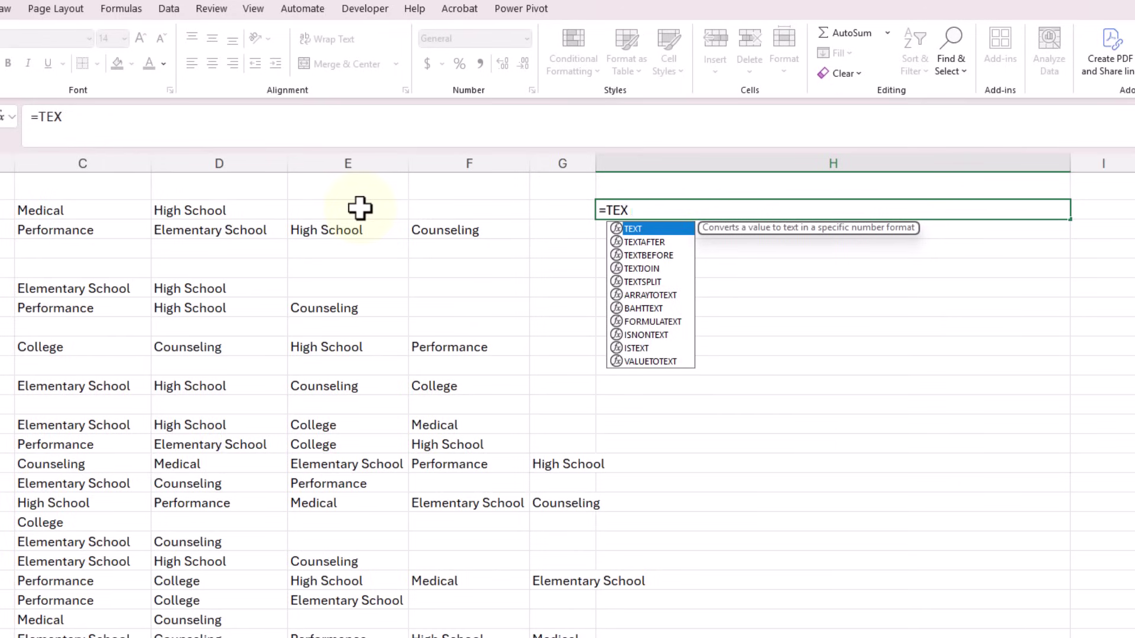
text(TJOIN()
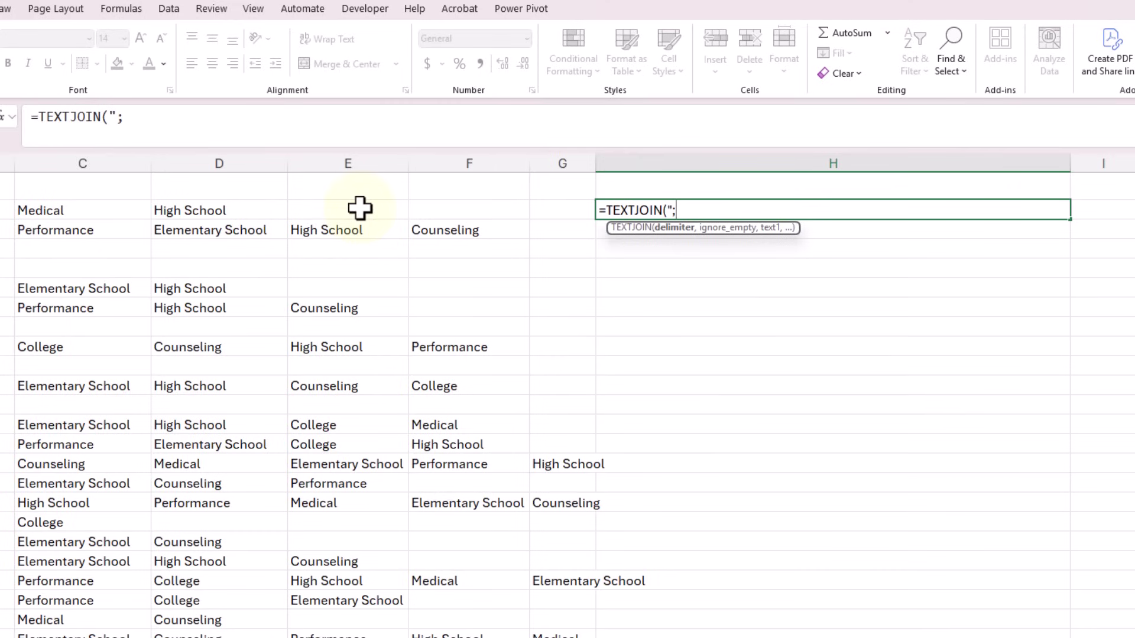
text(")
text(,)
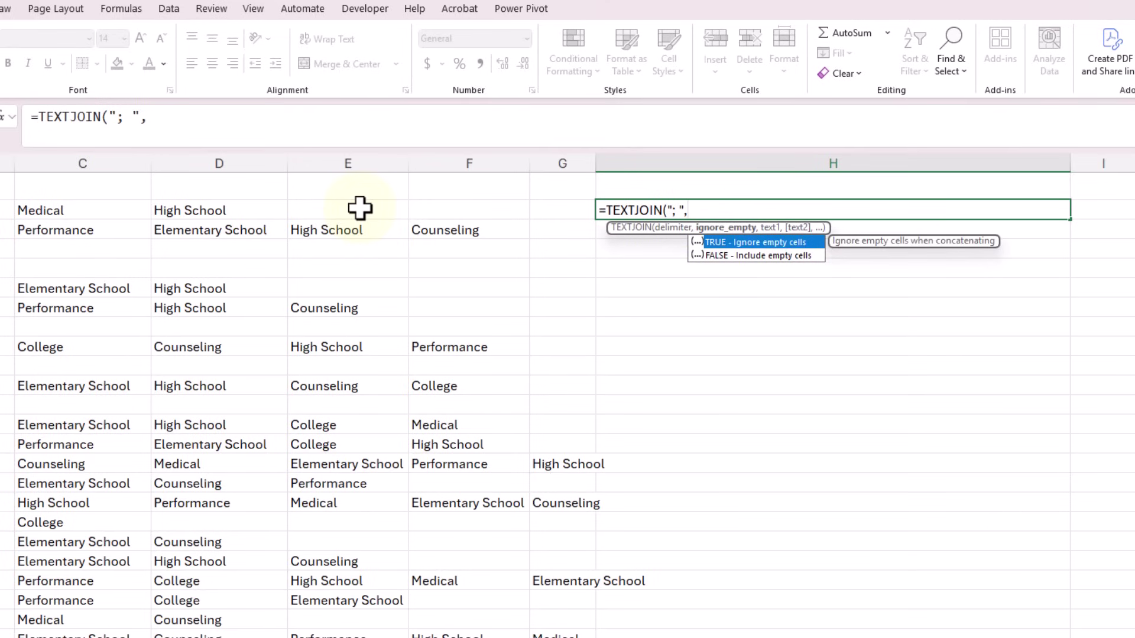
double_click(716, 246)
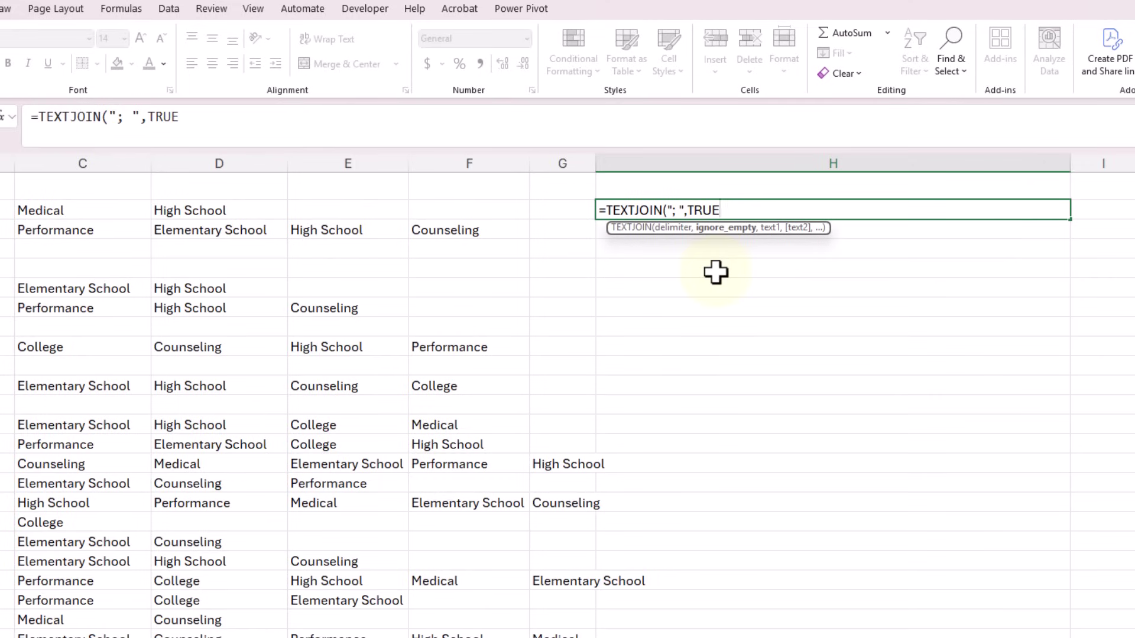
text(,)
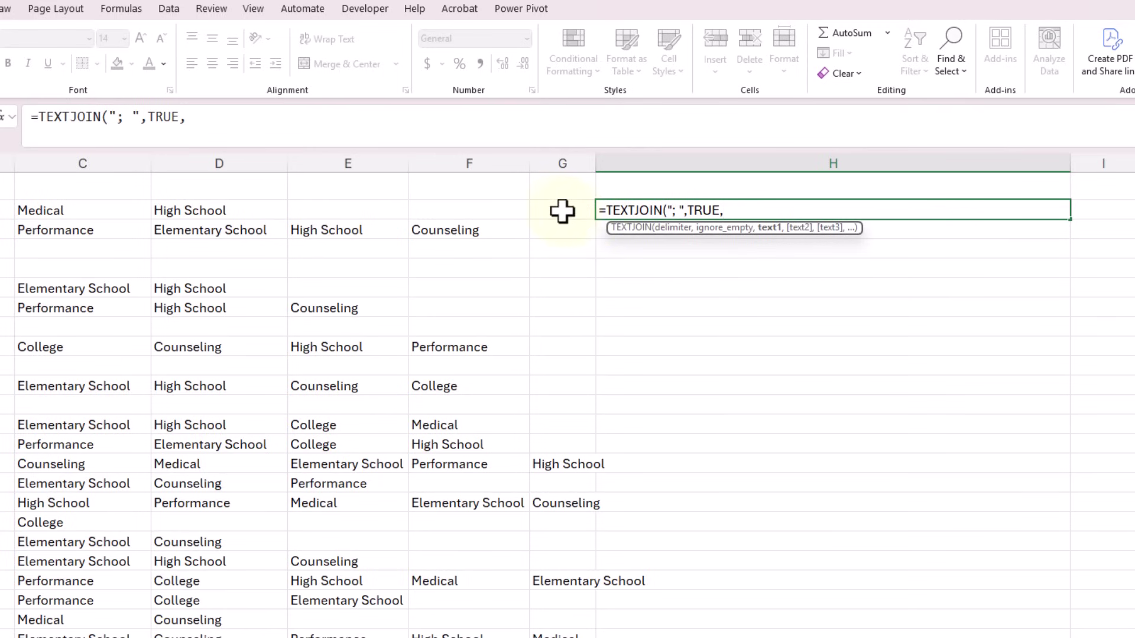
drag(562, 211, 2, 190)
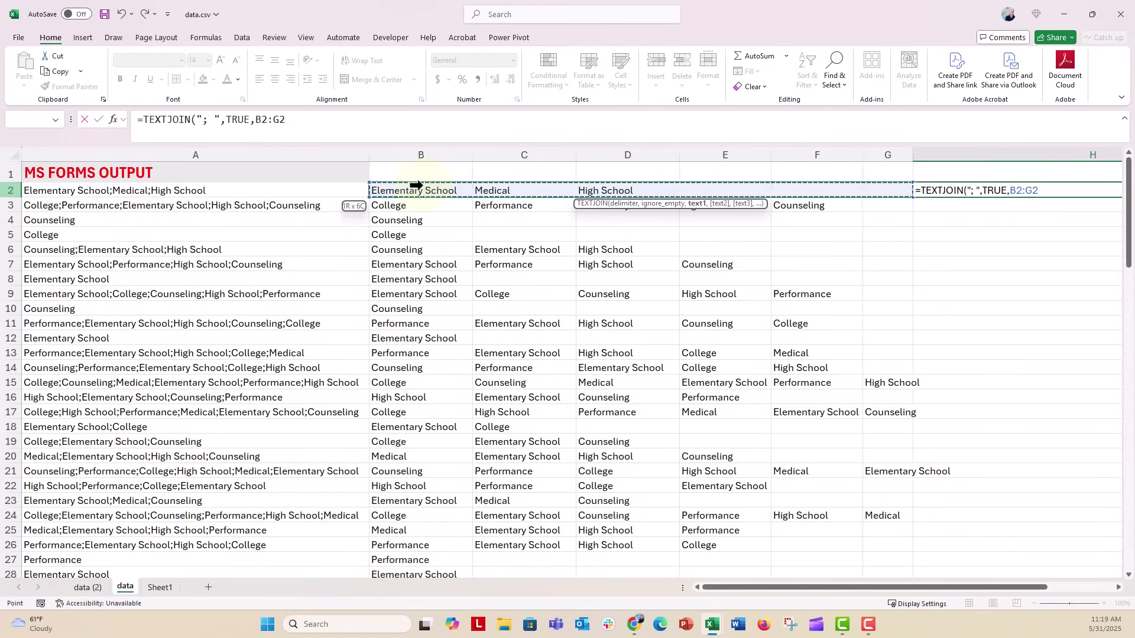
drag(3, 190, 414, 190)
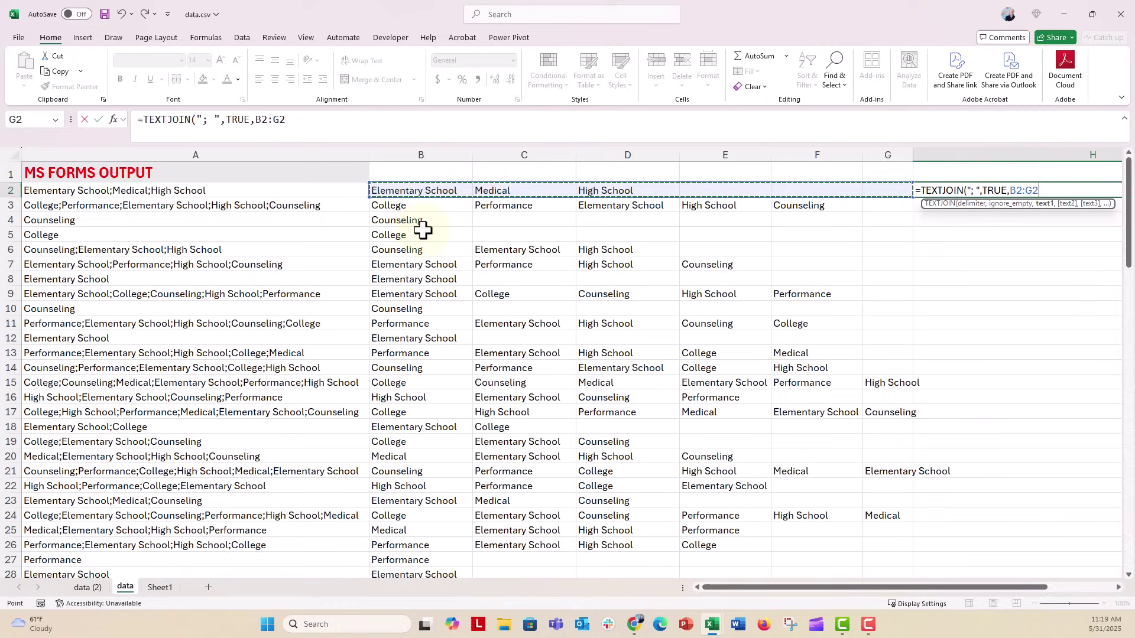
text())
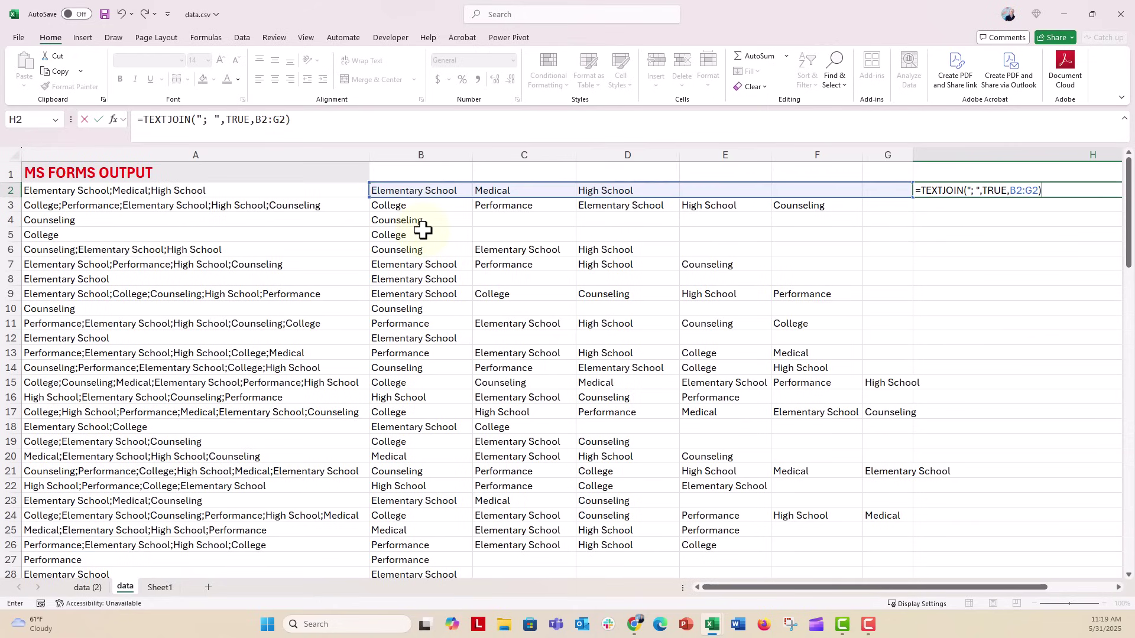
- Commit the H2 TEXTJOIN formula and fill it down the whole of column H
key(ctrl+Return)
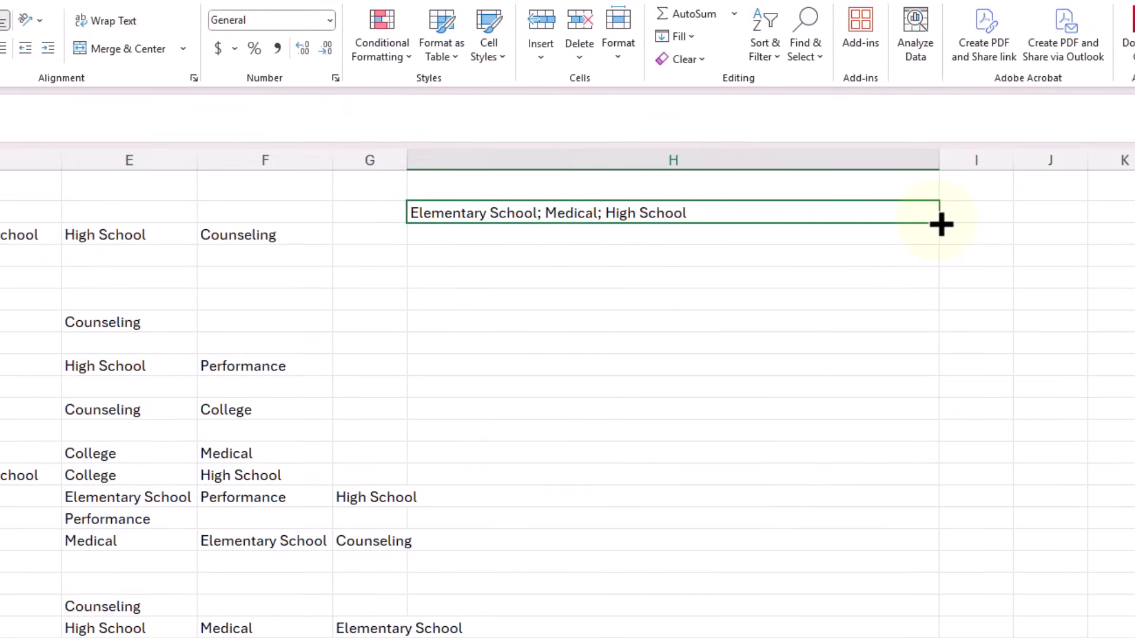
drag(940, 223, 941, 636)
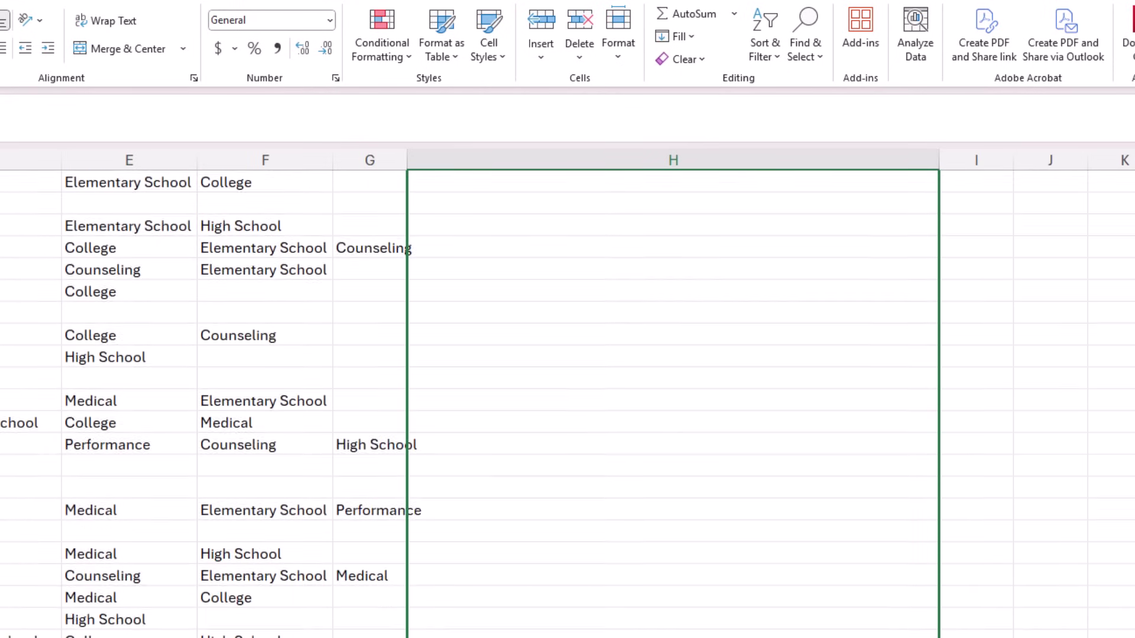
mouse_move(941, 635)
mouse_down()
mouse_move(933, 59)
mouse_move(899, 324)
mouse_up()
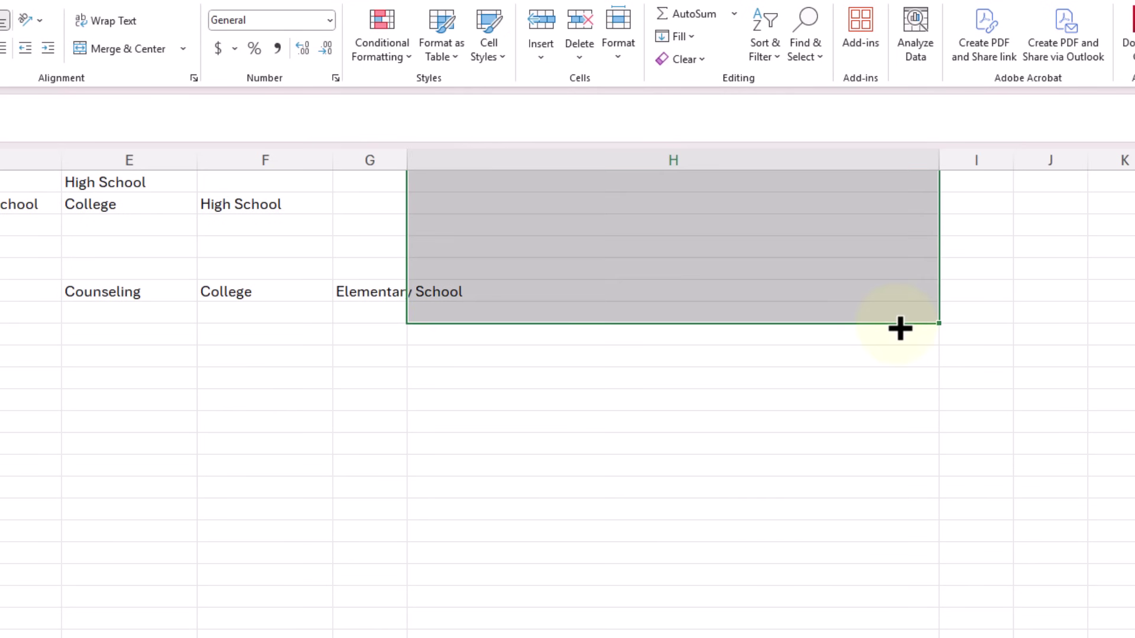
double_click(938, 323)
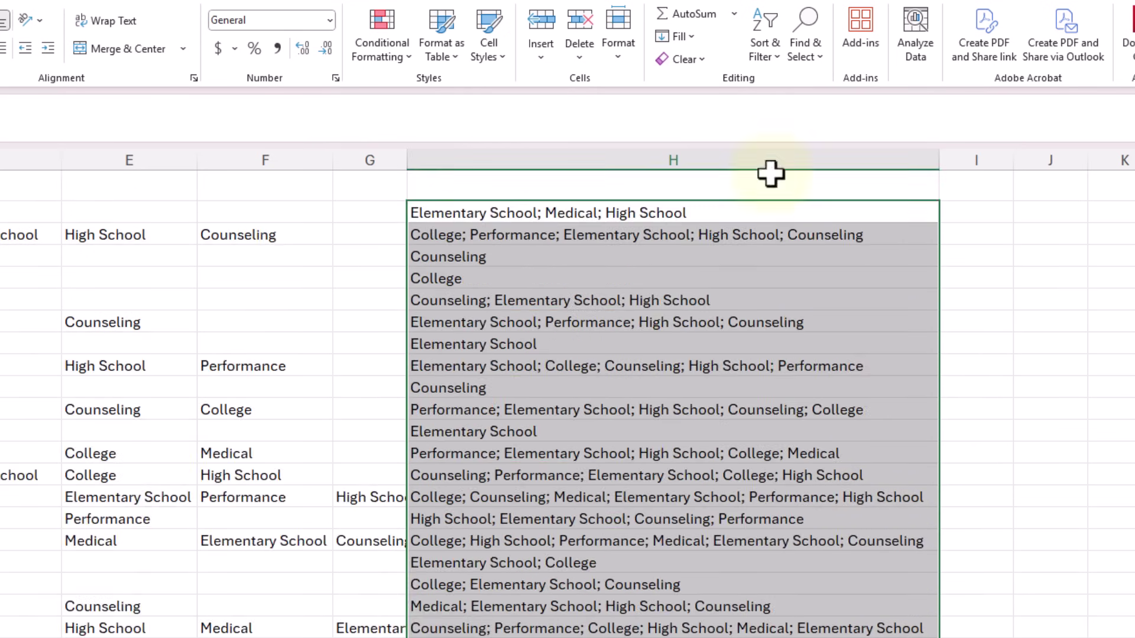
- Copy H2 down to the last filled row and paste it back as values only
click(429, 213)
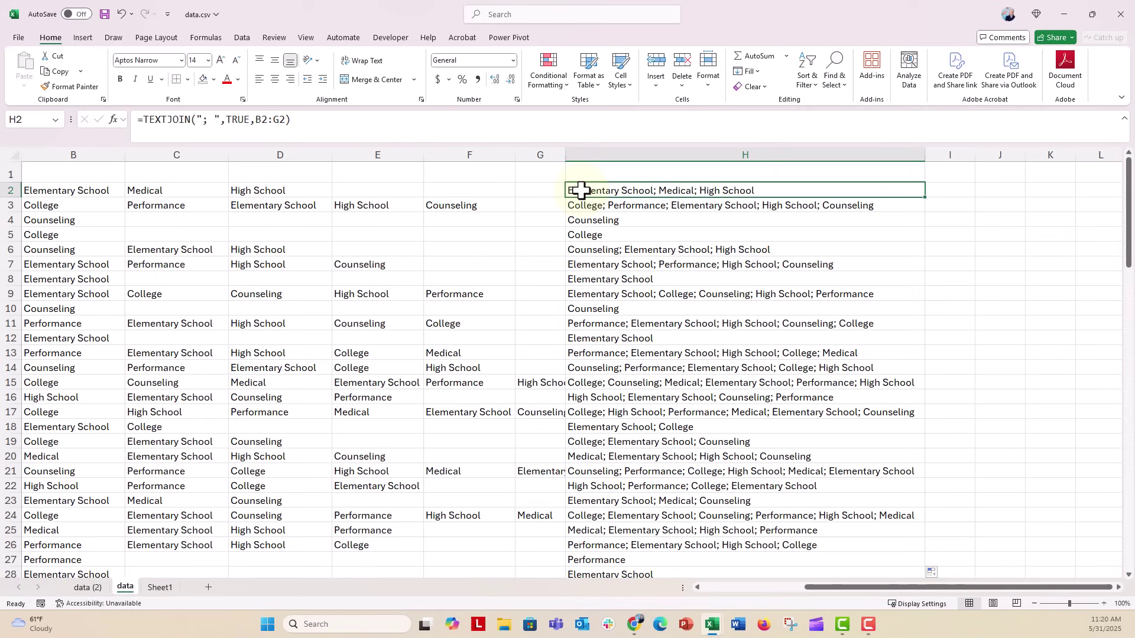
key(ctrl+shift+Down)
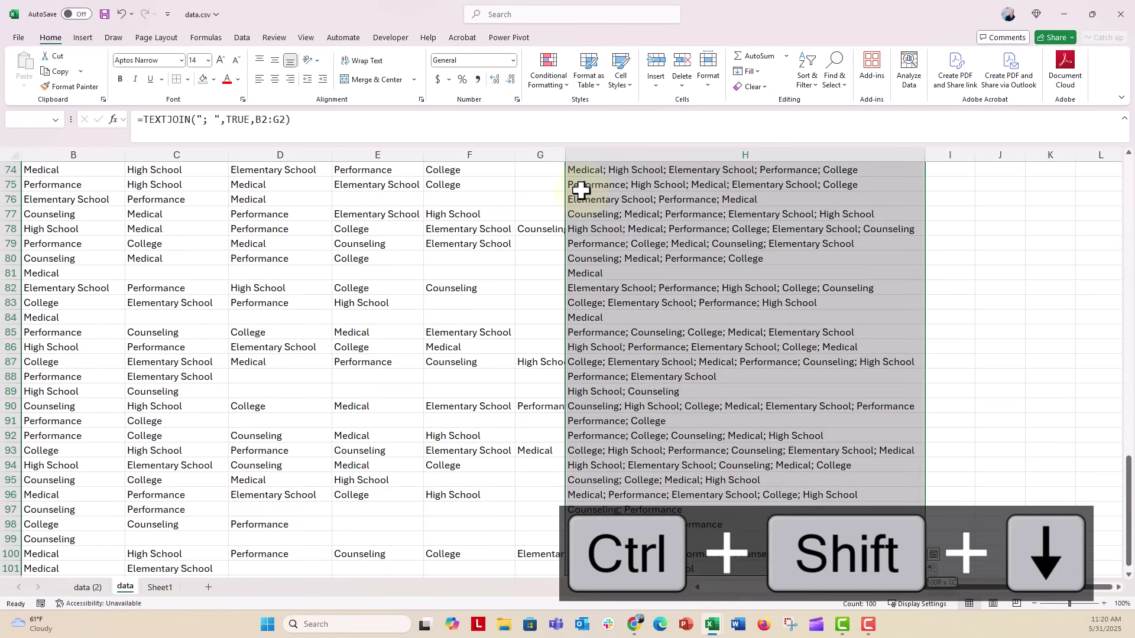
key(ctrl+c)
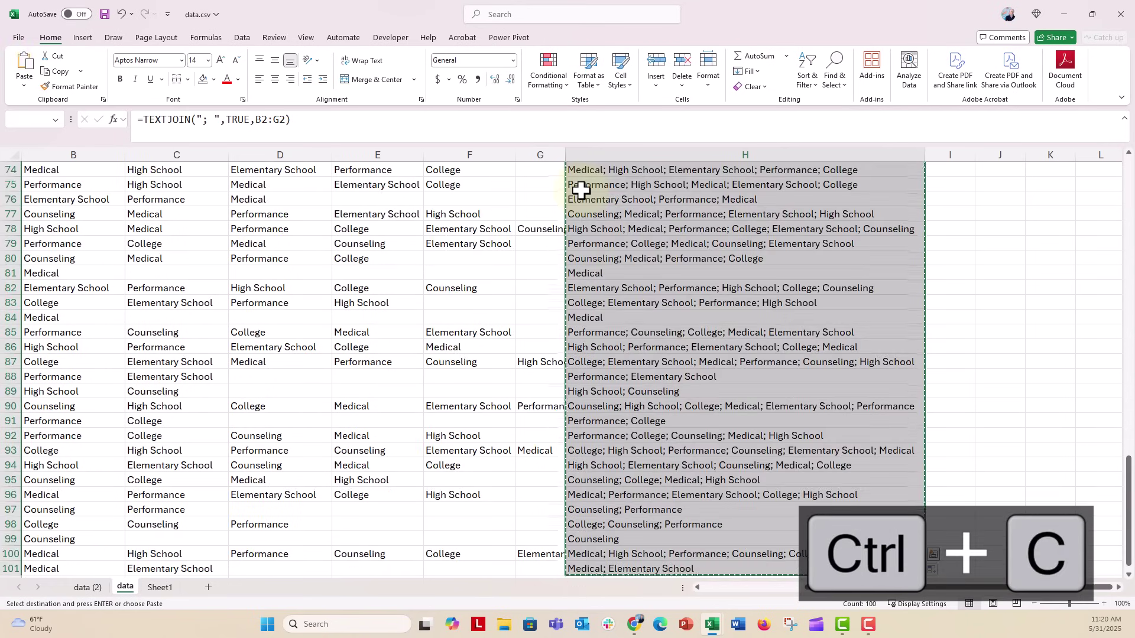
key(ctrl+shift+v)
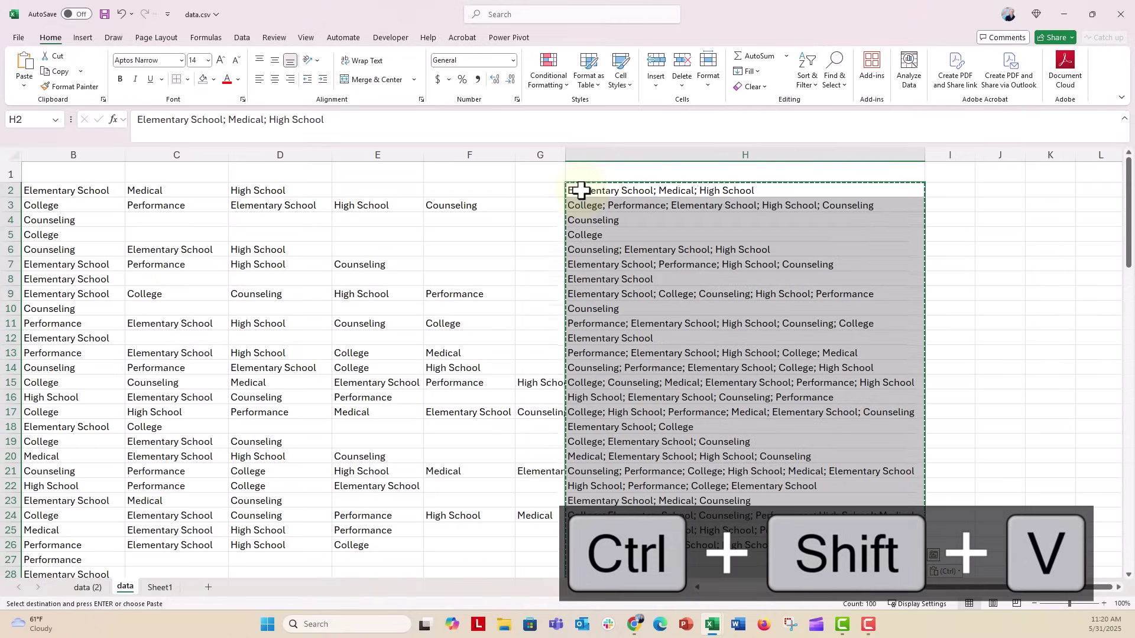
- Check cells H2 and H3 to confirm they now hold plain text values
key(Down)
key(Down)
key(Up)
key(Up)
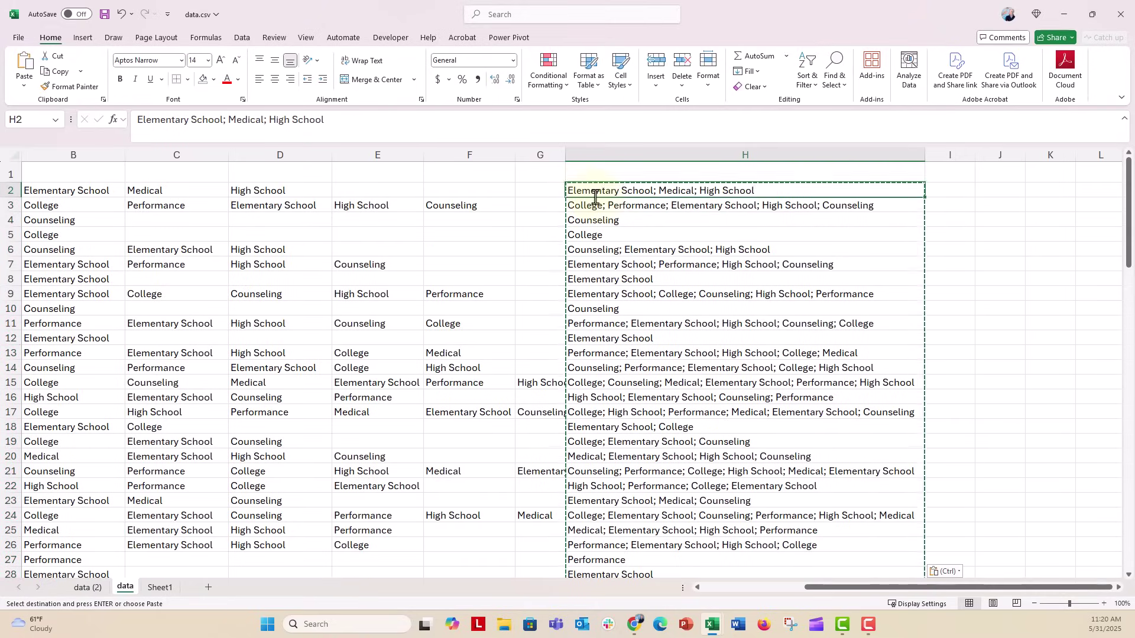
click(627, 208)
click(609, 191)
key(Down)
key(Down)
key(Down)
key(Up)
key(Up)
key(Up)
key(Escape)
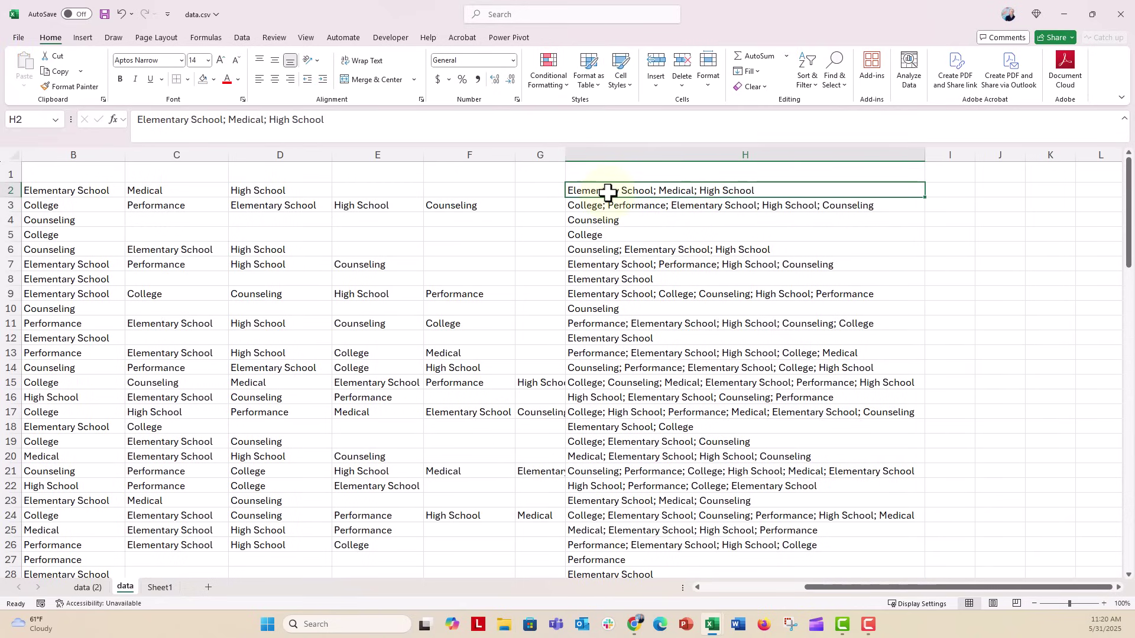